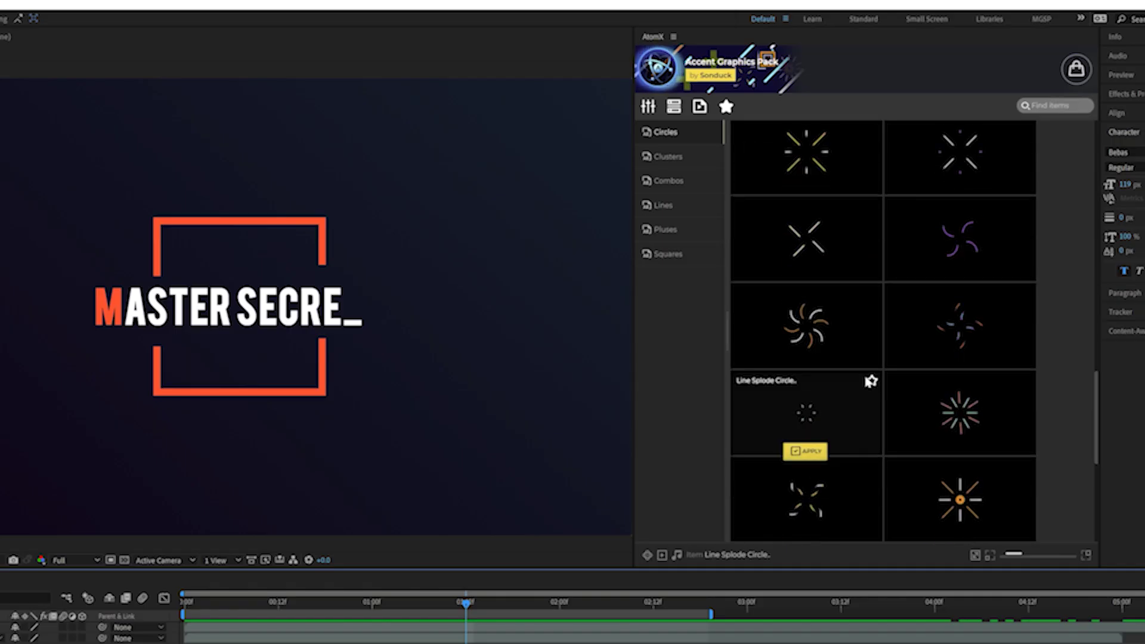
# Step: Show the Circles accent graphics in the AtomX Accent Graphics Pack
pyautogui.click(663, 205)
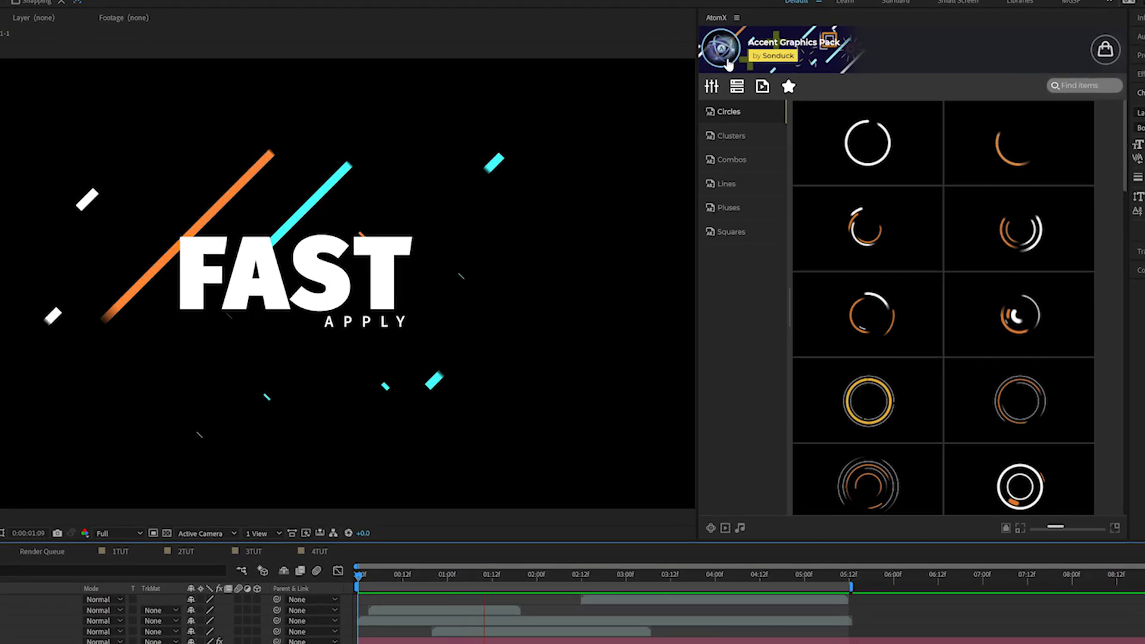
# Step: Browse the Circles presets, then switch to the 1TUT comp with the plain FAST APPLY title
pyautogui.moveTo(856, 451)
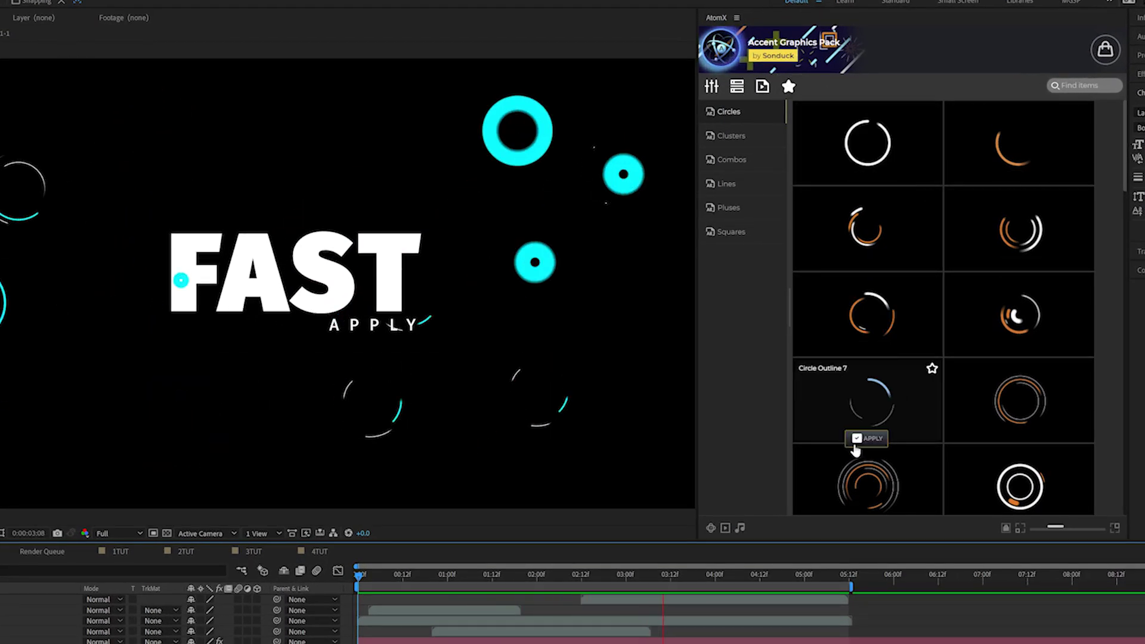
pyautogui.moveTo(897, 258)
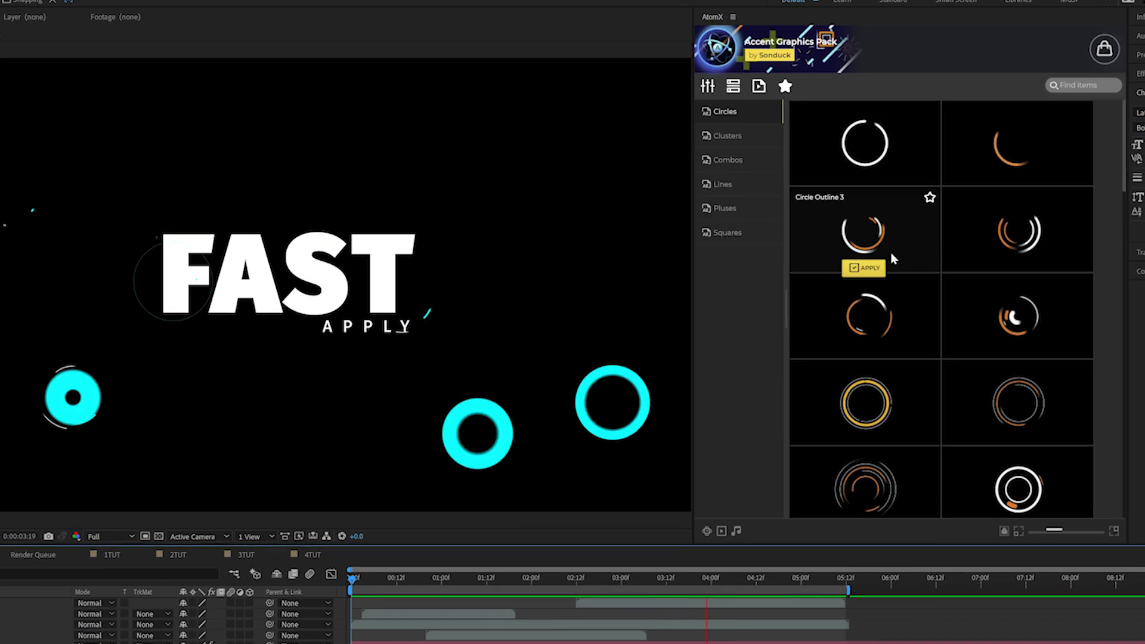
pyautogui.scroll(-5, 888, 307)
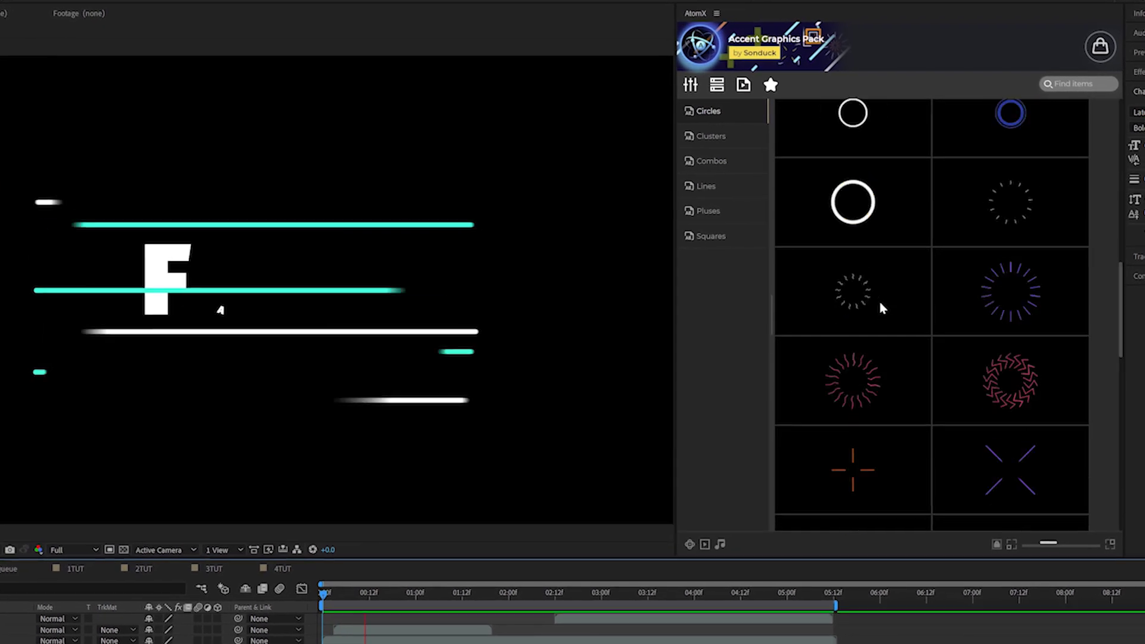
pyautogui.scroll(-3, 870, 337)
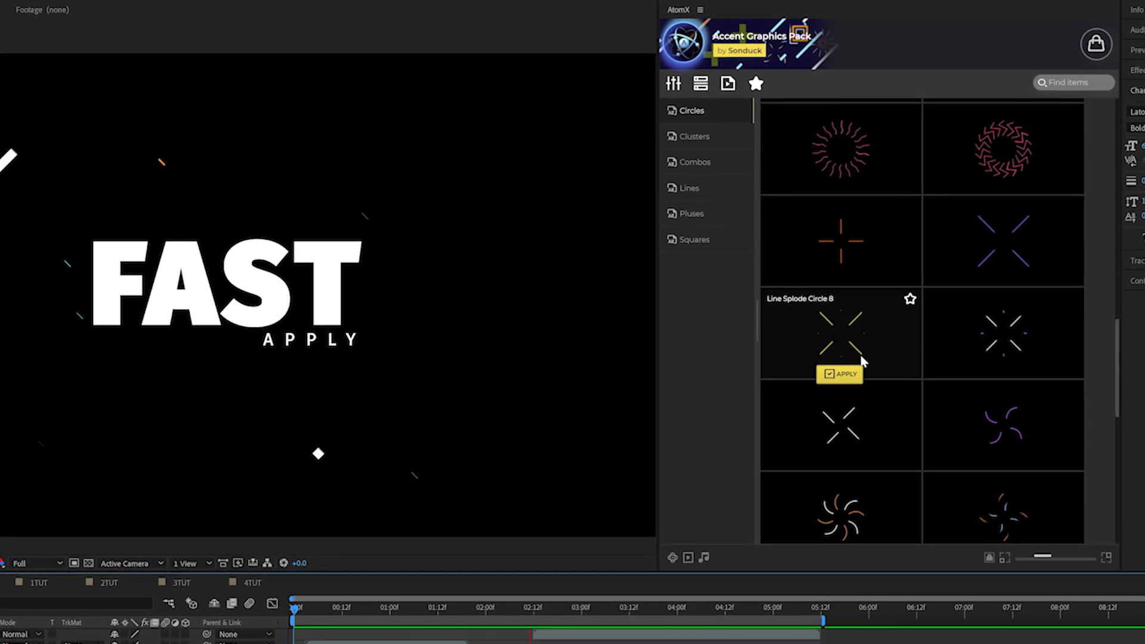
pyautogui.scroll(-3, 859, 352)
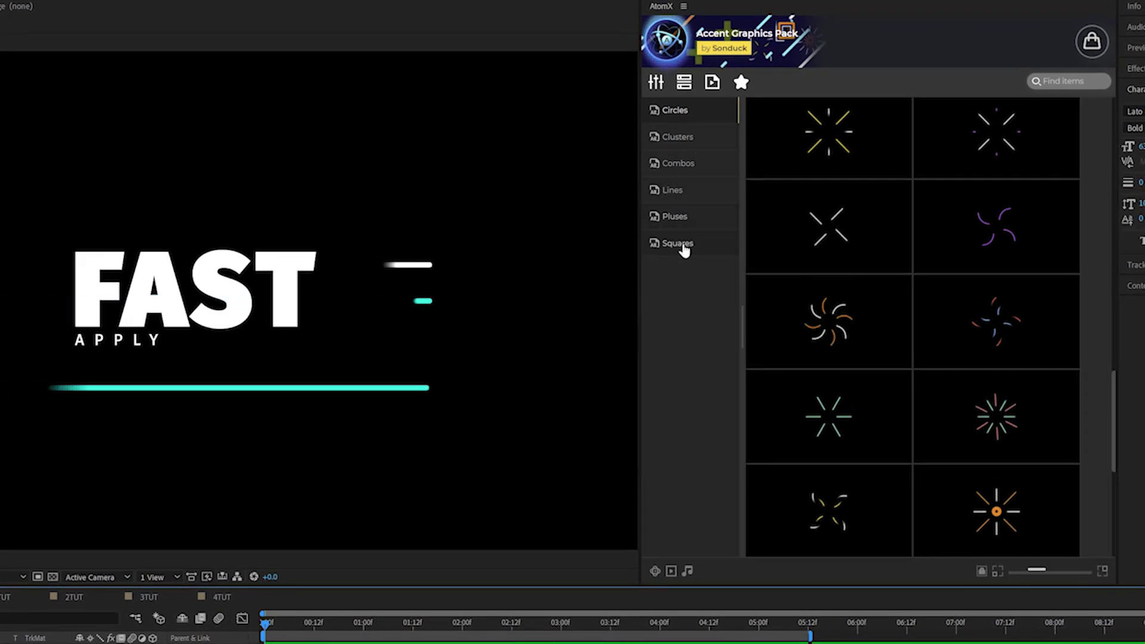
pyautogui.click(12, 597)
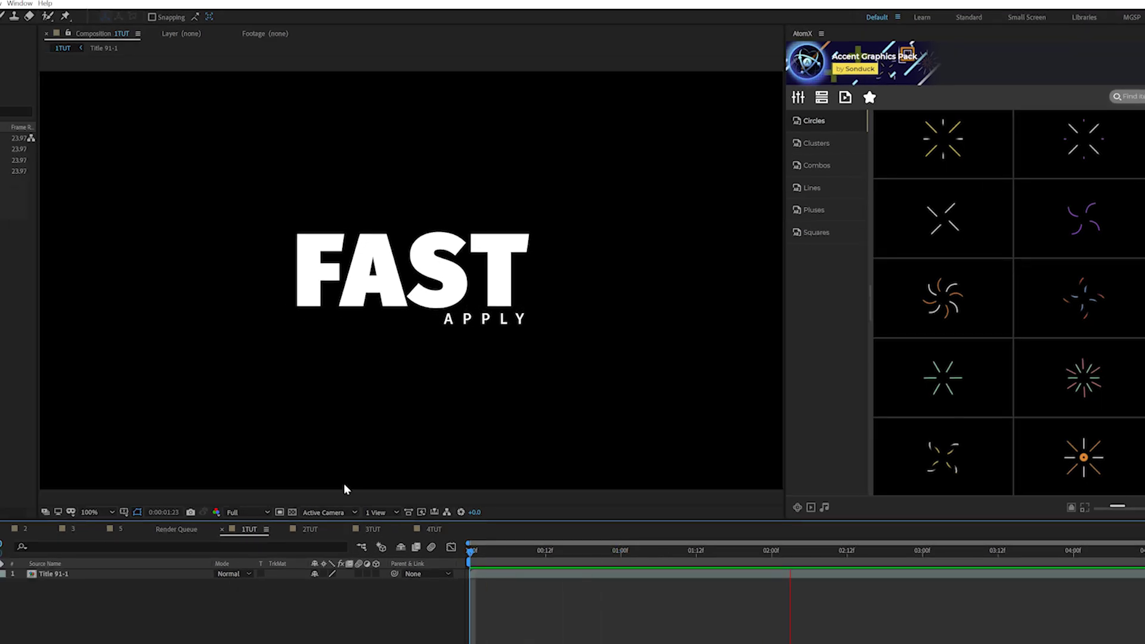
# Step: Stop playback and move the playhead to 0:00:01:21, where the title is fully formed
pyautogui.press('space')
pyautogui.moveTo(598, 561); pyautogui.dragTo(760, 570)
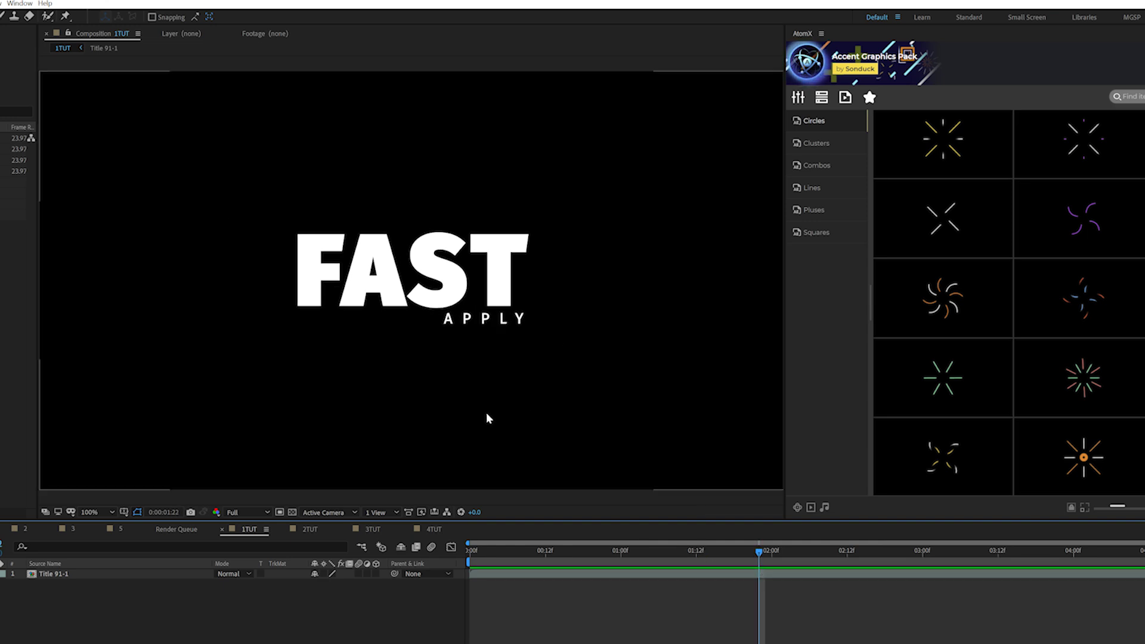
pyautogui.moveTo(531, 549); pyautogui.dragTo(753, 574)
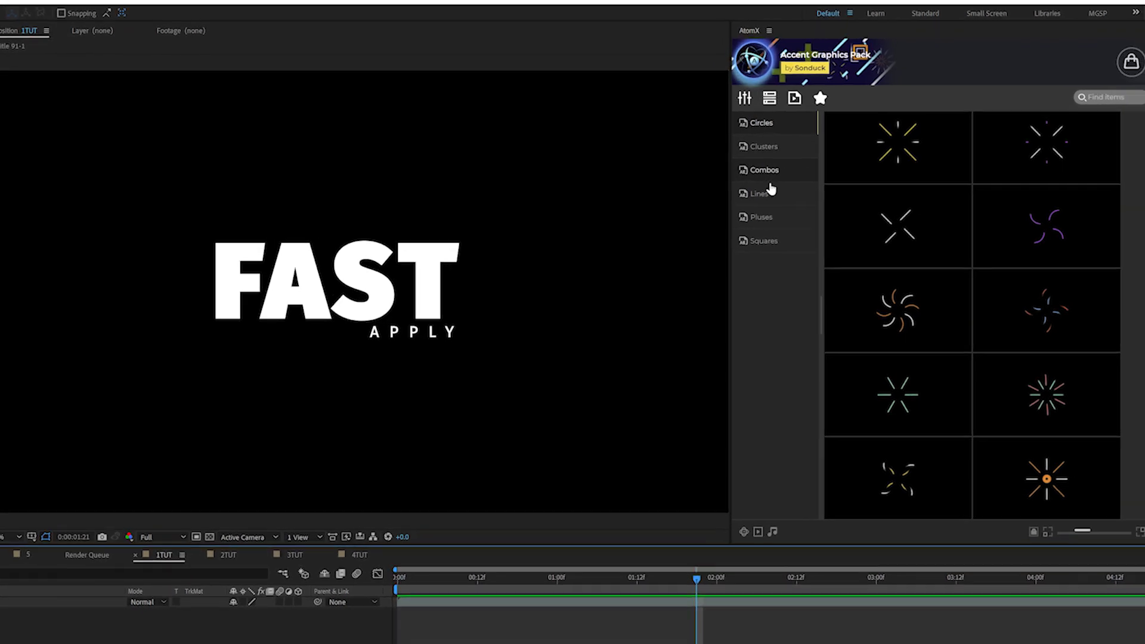
# Step: Show the AtomX Lines category with Line 11 in view
pyautogui.click(770, 192)
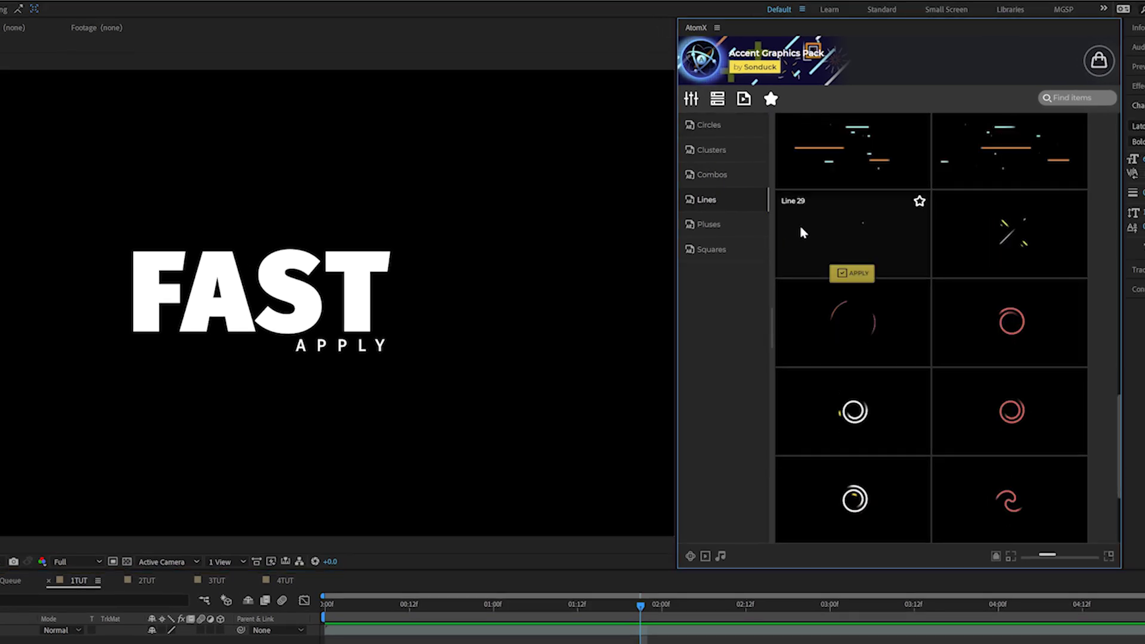
pyautogui.scroll(-5, 854, 277)
pyautogui.scroll(3, 889, 382)
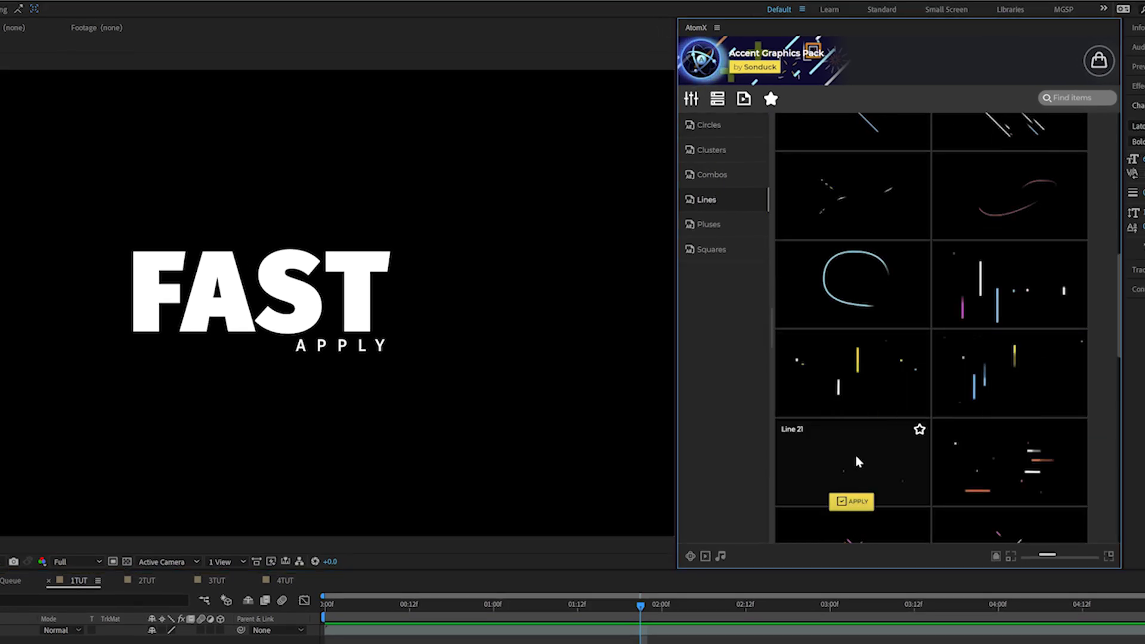
pyautogui.scroll(3, 875, 468)
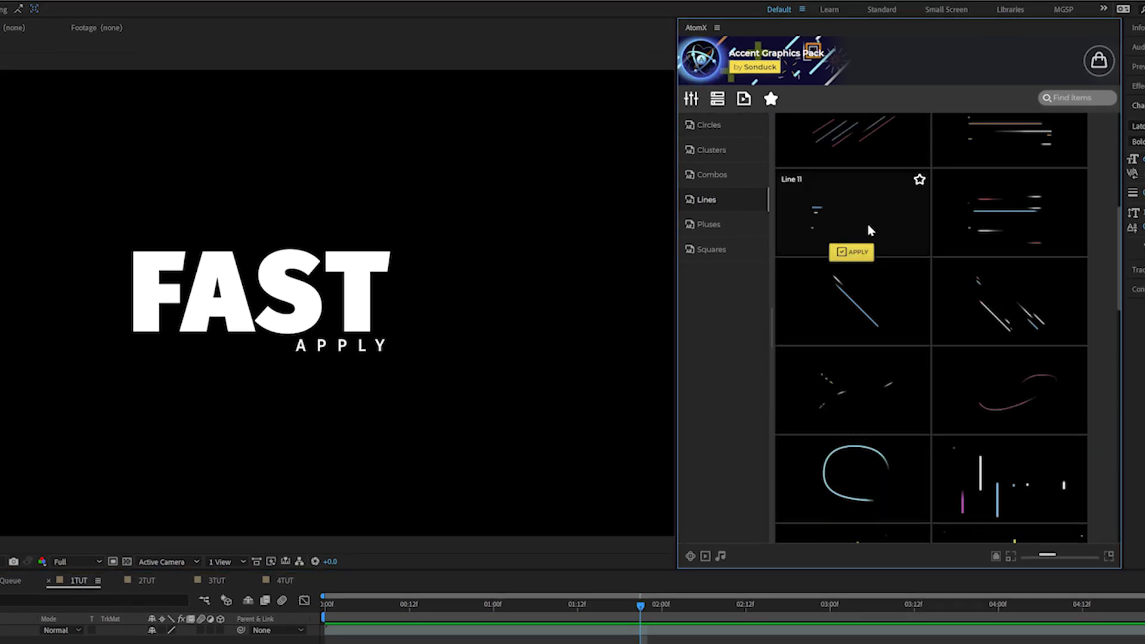
pyautogui.scroll(2, 1008, 319)
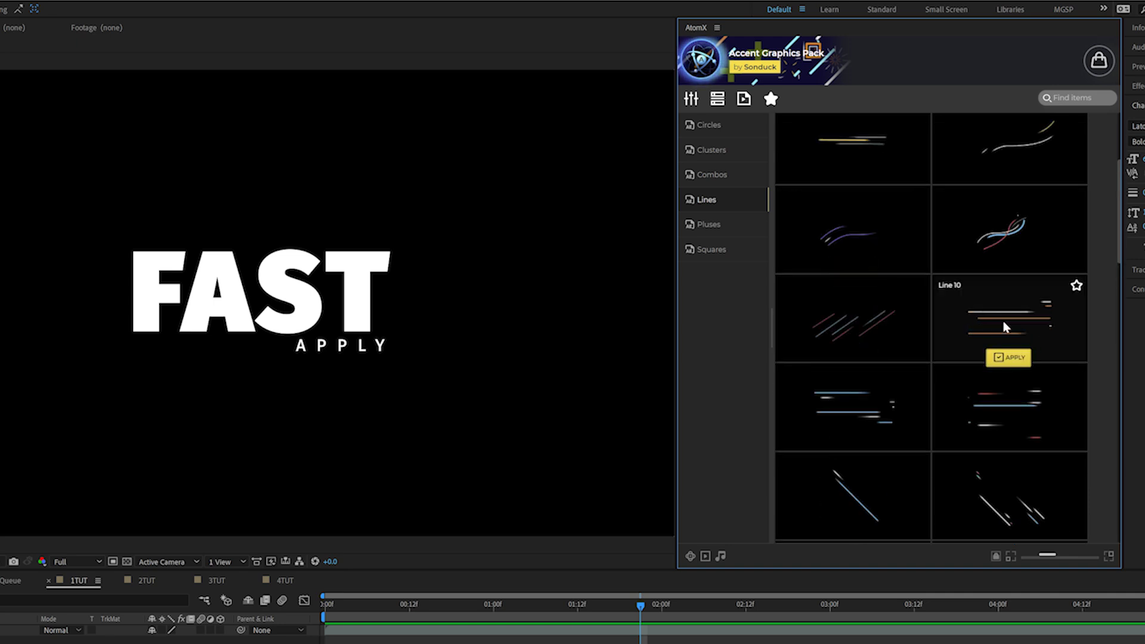
pyautogui.scroll(1, 836, 407)
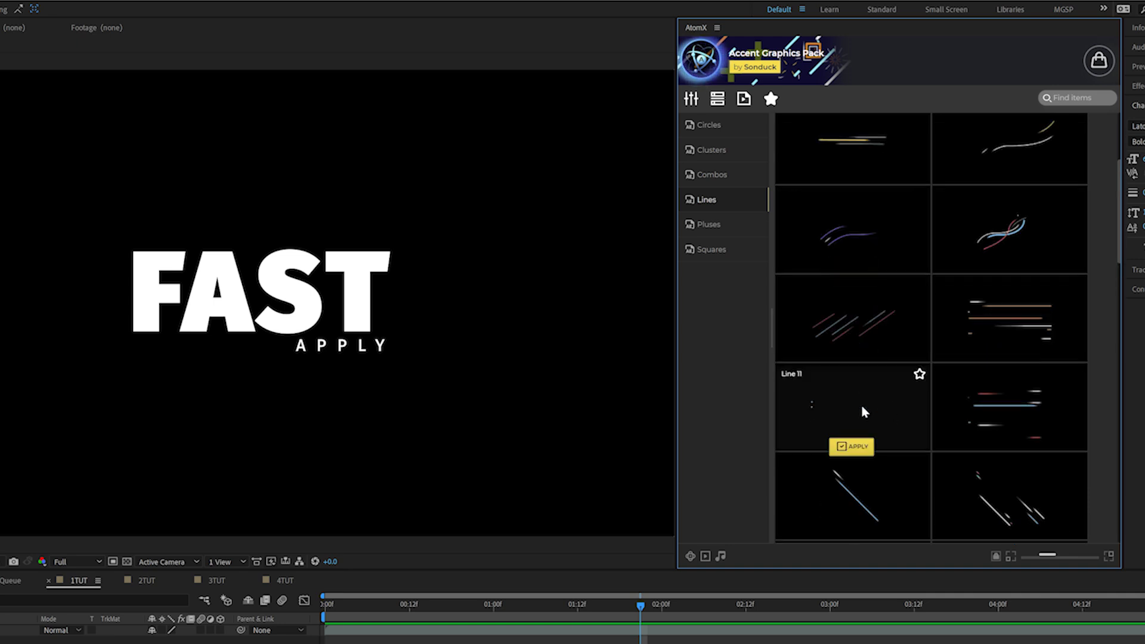
# Step: Apply Line 11 over the title, start it earlier, preview, then open the Line 11-1 precomp
pyautogui.click(858, 447)
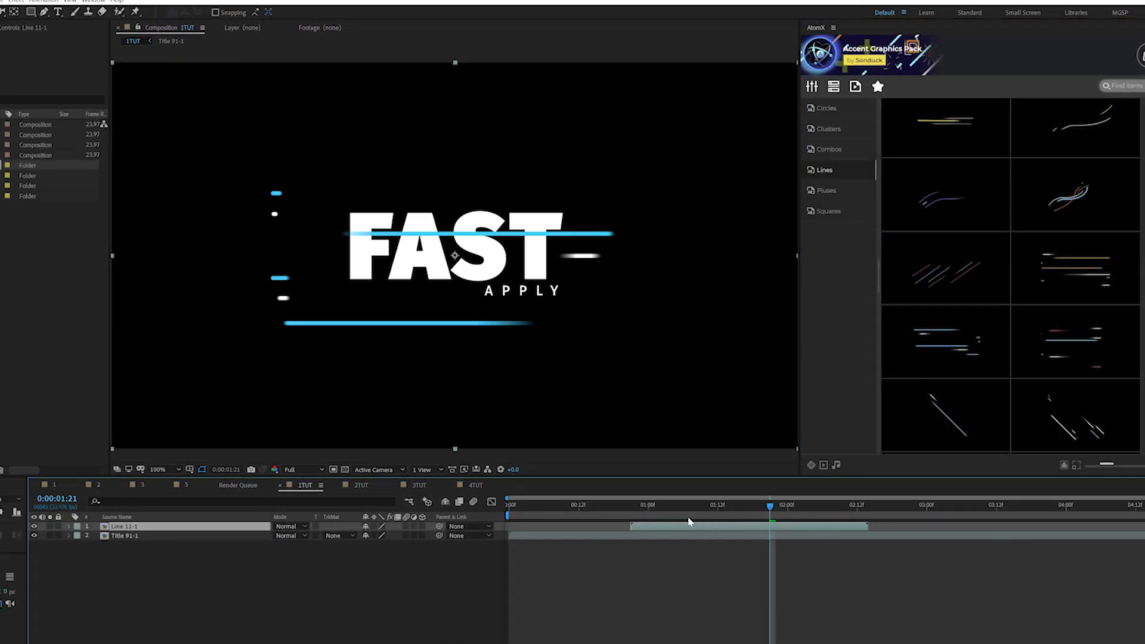
pyautogui.moveTo(721, 522); pyautogui.dragTo(667, 523)
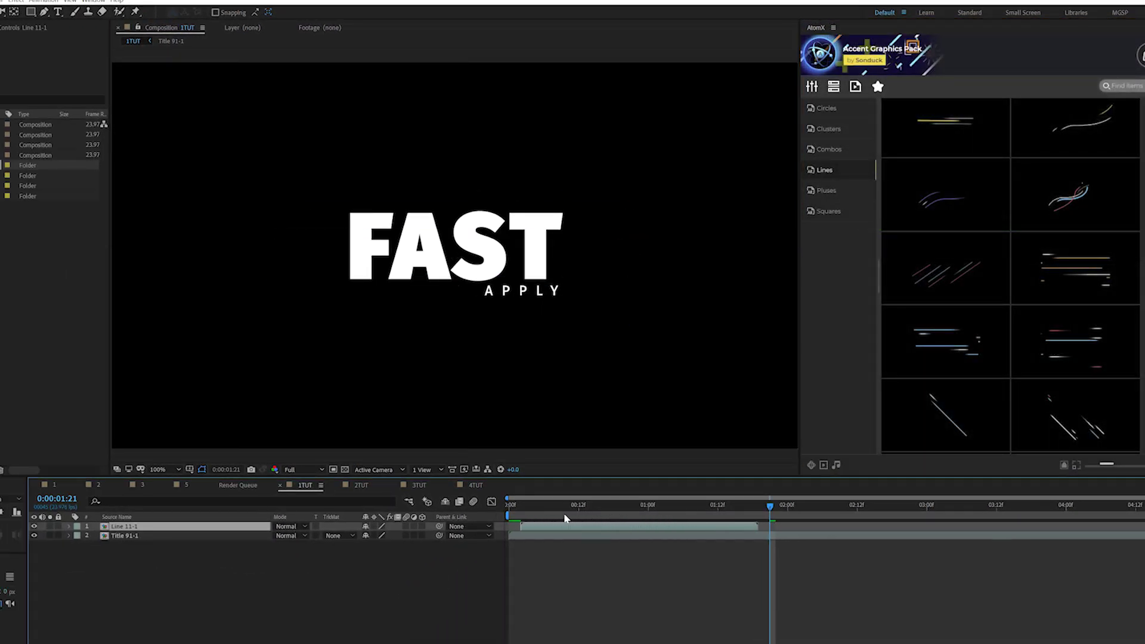
pyautogui.moveTo(524, 506); pyautogui.dragTo(481, 500)
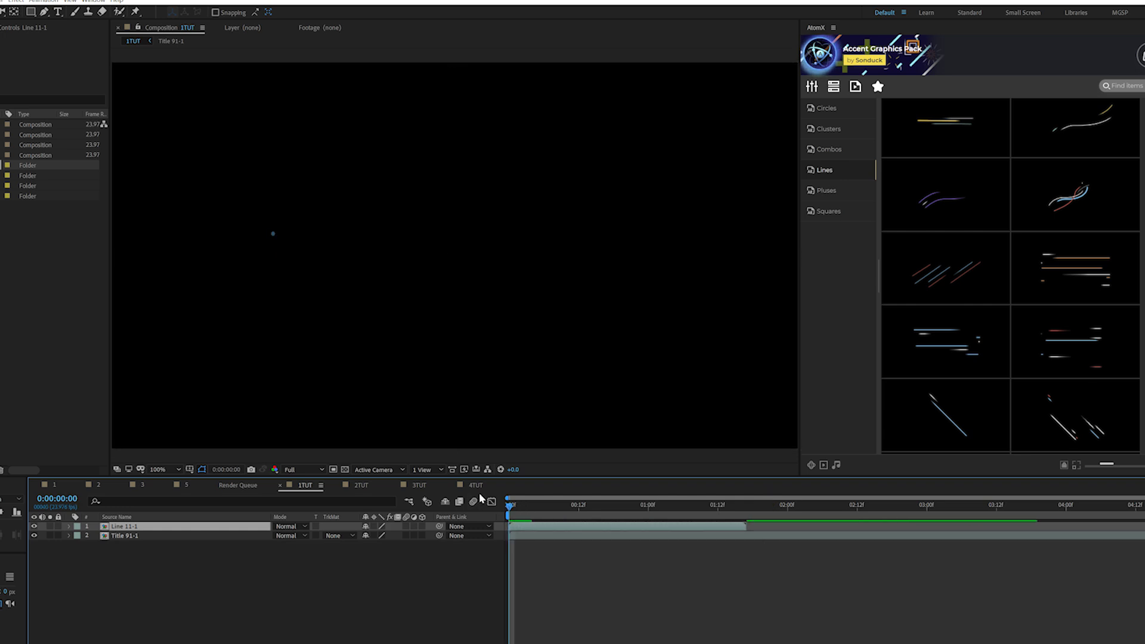
pyautogui.press('space')
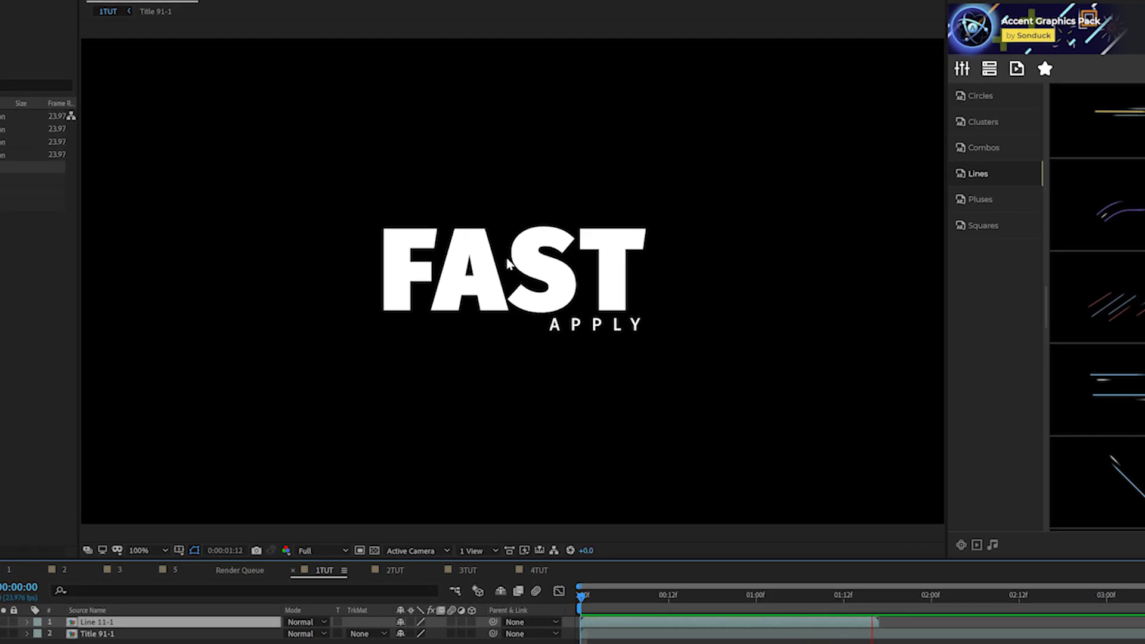
pyautogui.moveTo(591, 604); pyautogui.dragTo(705, 605)
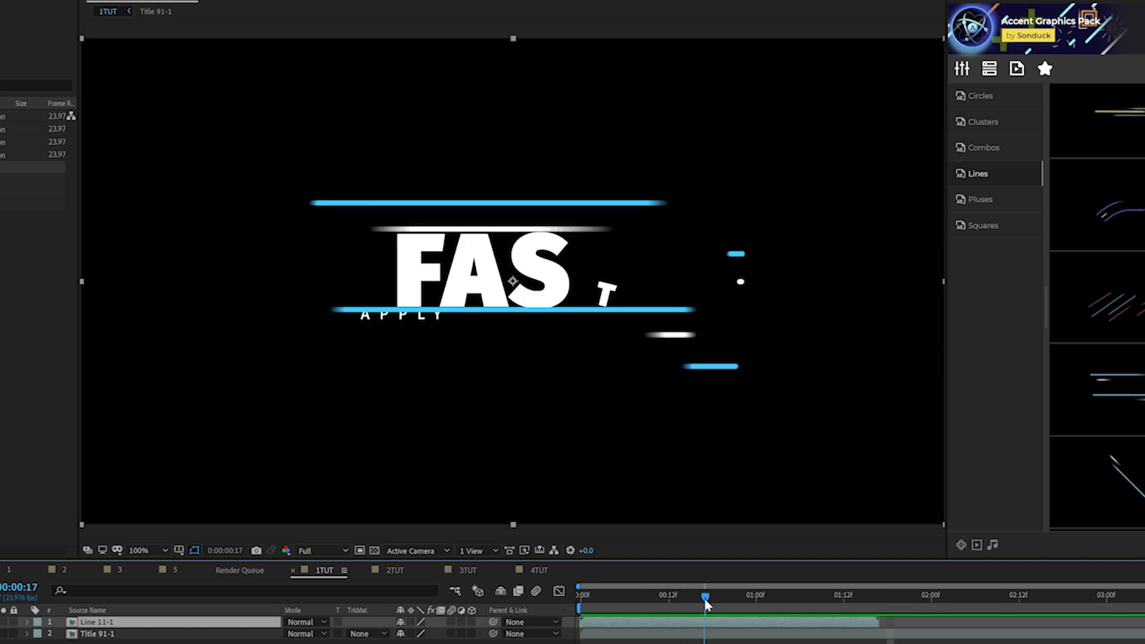
pyautogui.doubleClick(119, 624)
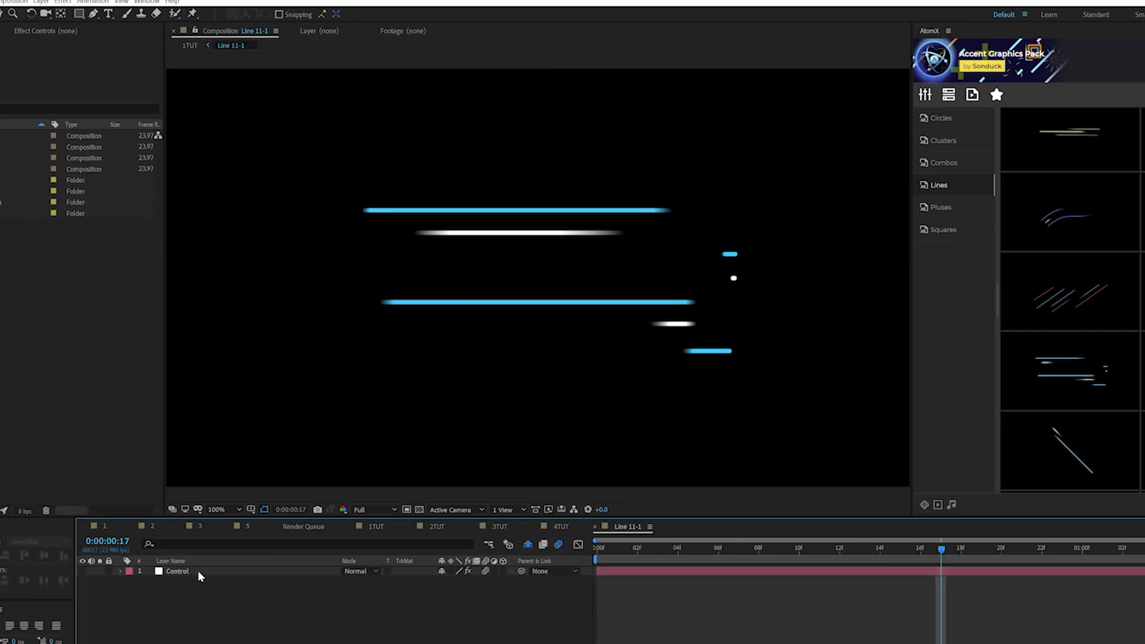
# Step: Set the Line 11-1 Control's Color 2 to orange and stroke width to 51, then return to 1TUT
pyautogui.moveTo(1069, 299)
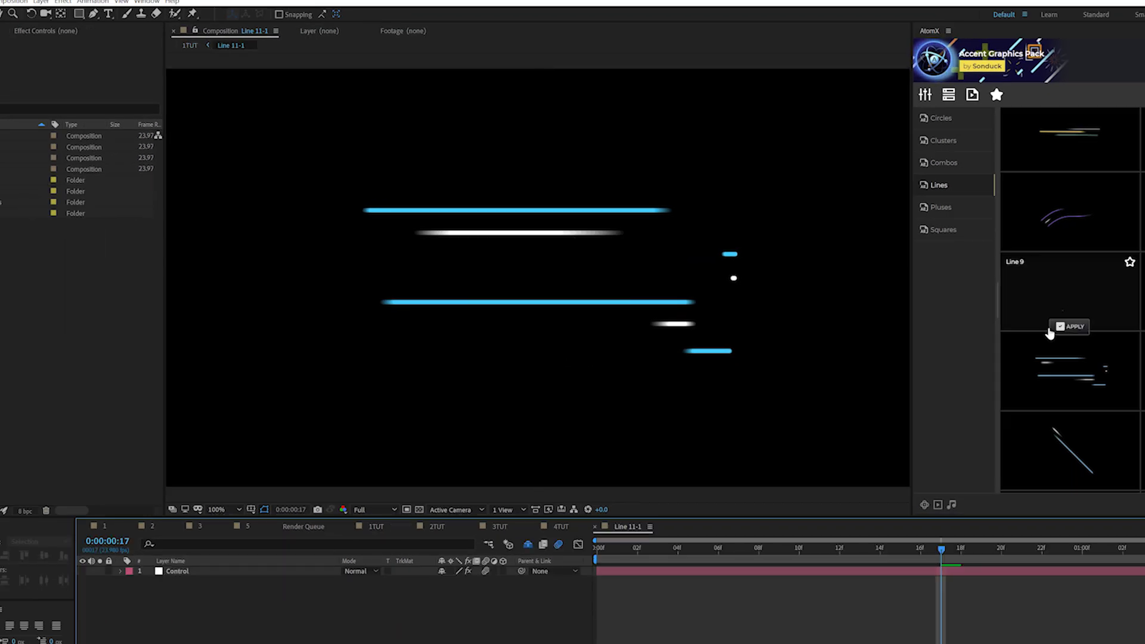
pyautogui.click(191, 571)
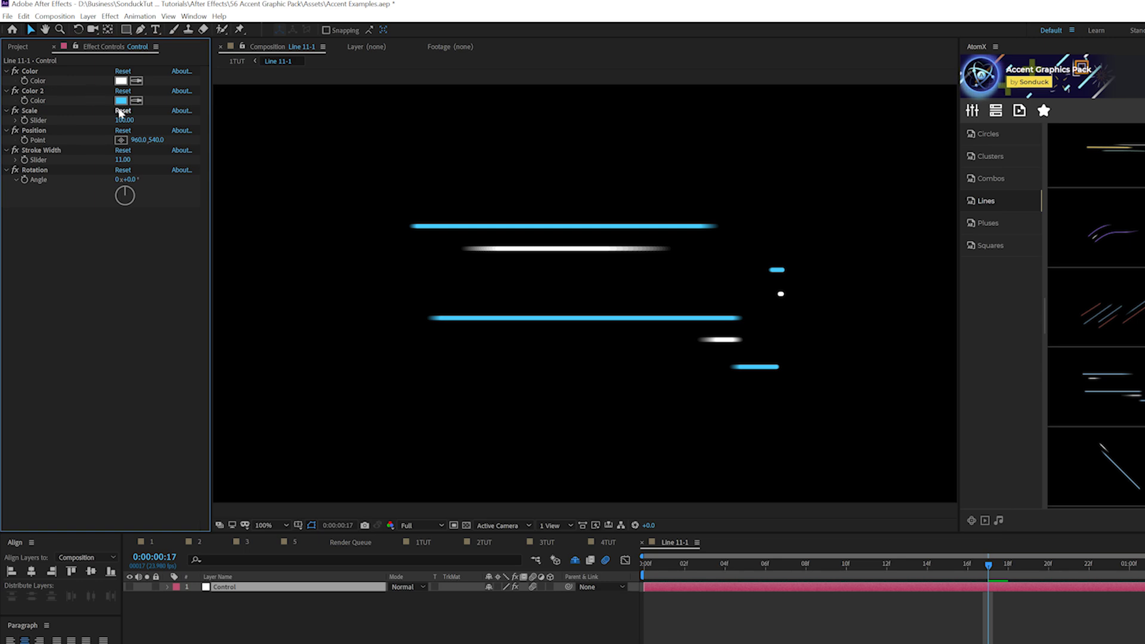
pyautogui.click(121, 100)
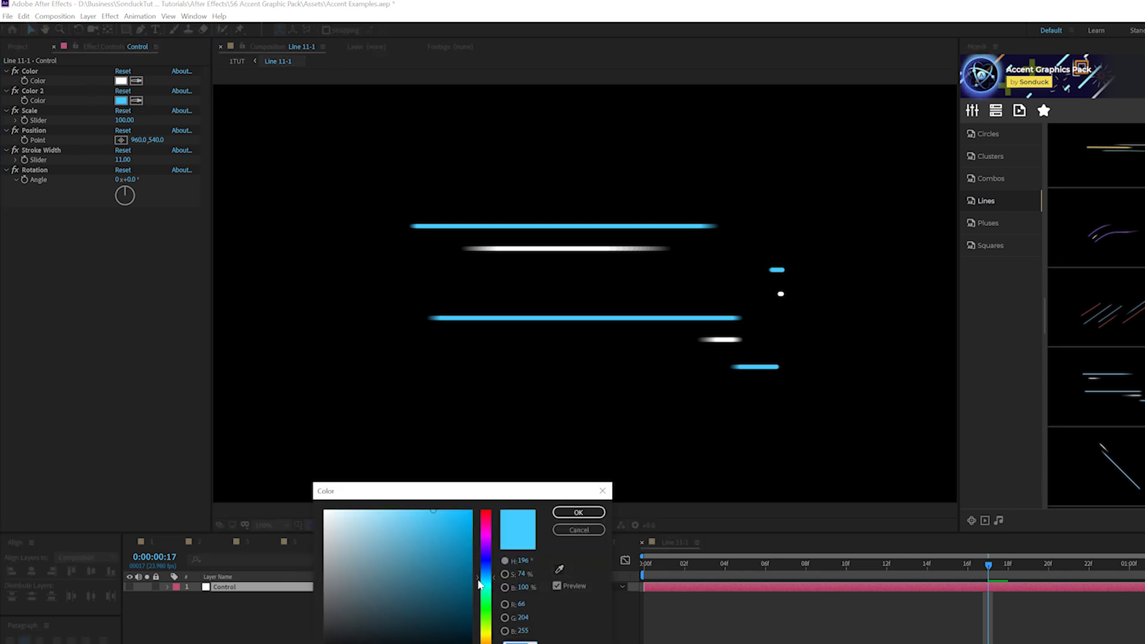
pyautogui.moveTo(478, 584); pyautogui.dragTo(485, 643)
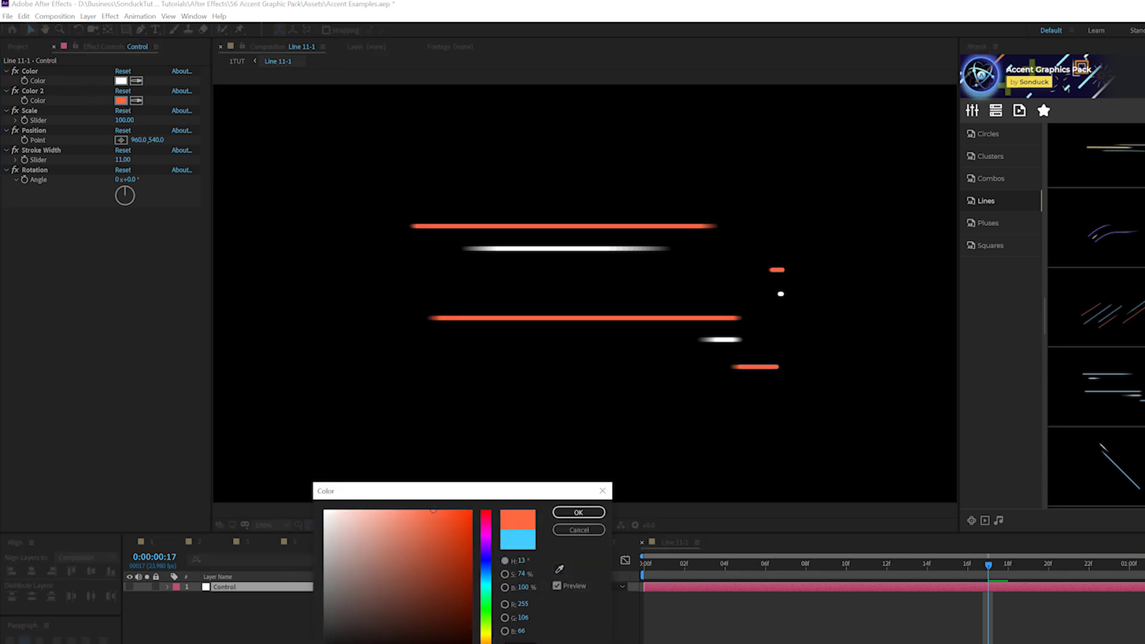
pyautogui.click(563, 513)
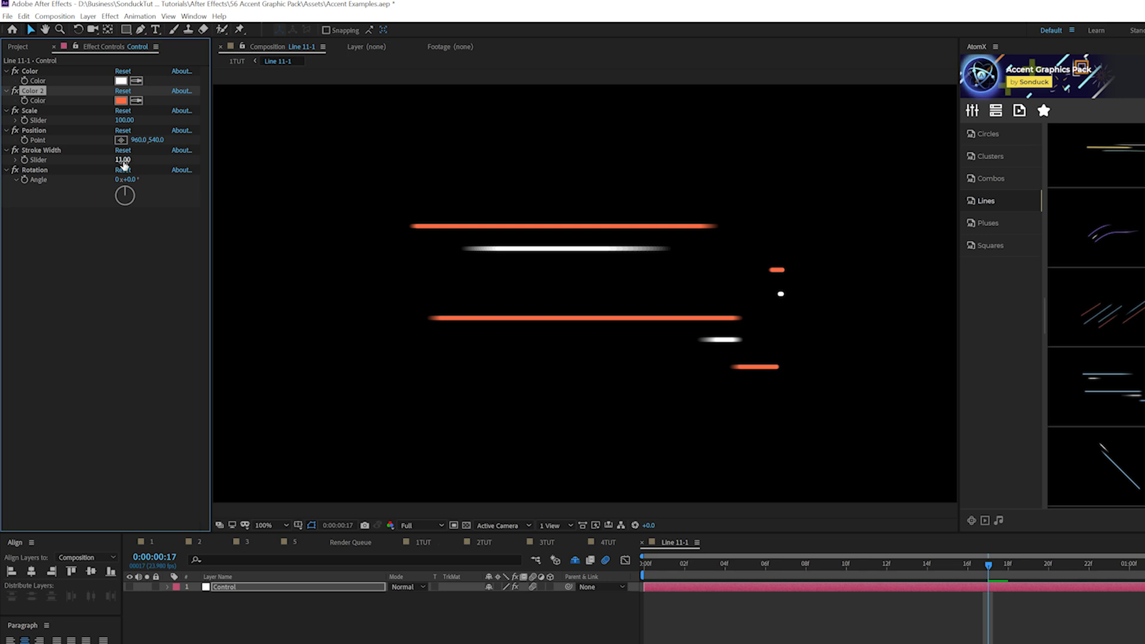
pyautogui.moveTo(122, 160); pyautogui.dragTo(148, 167)
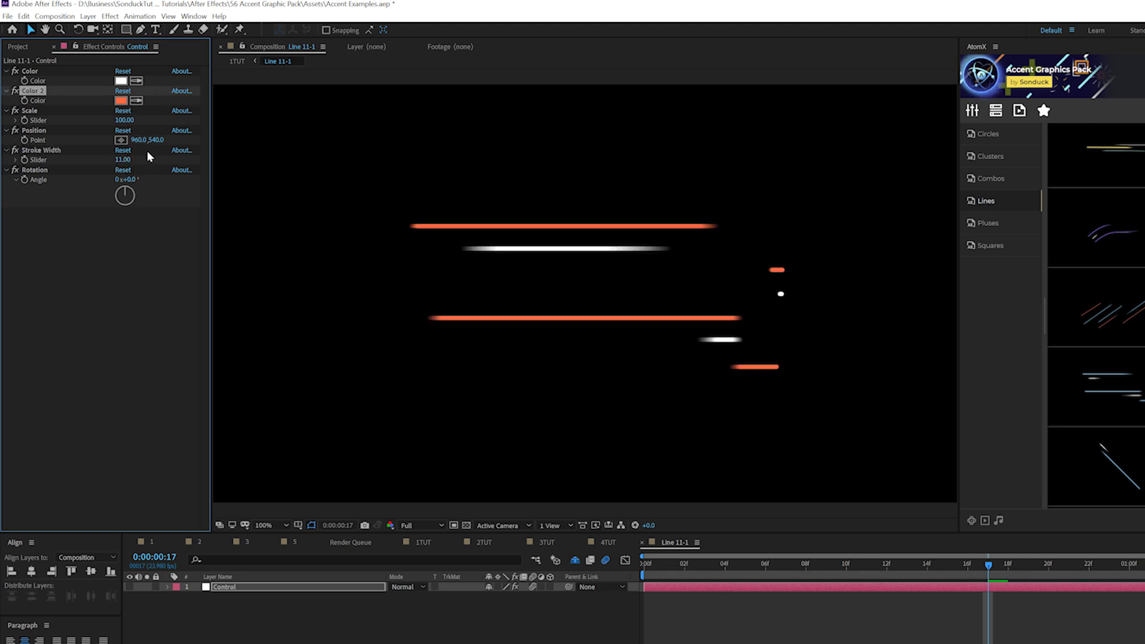
pyautogui.click(446, 545)
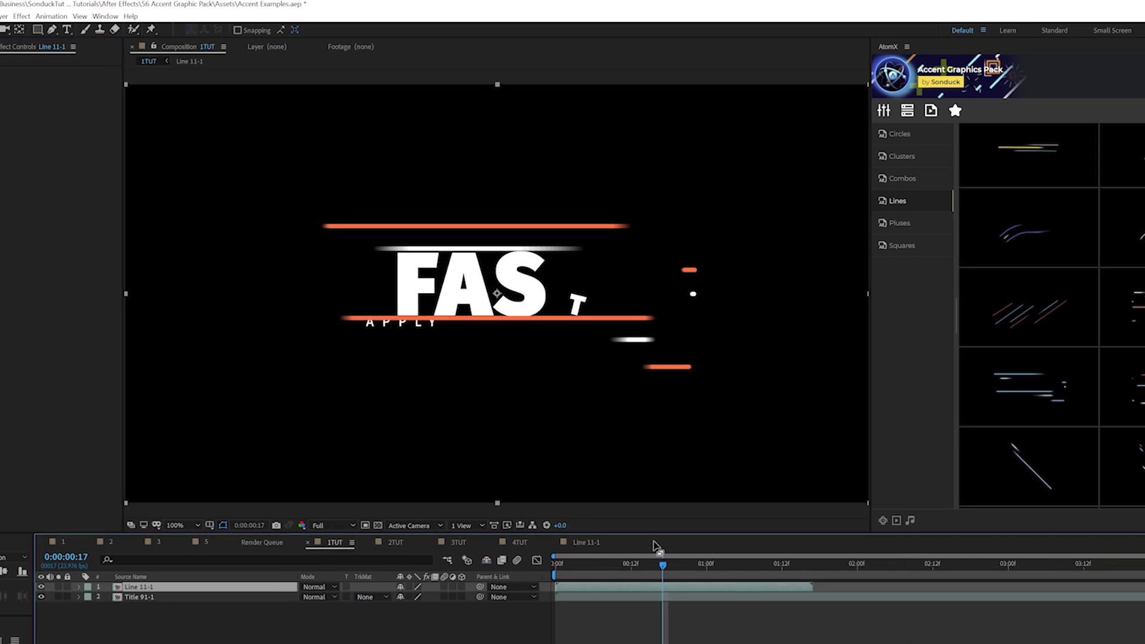
# Step: Preview the FAST APPLY title animation from the start of the comp
pyautogui.press('Home')
pyautogui.press('space')
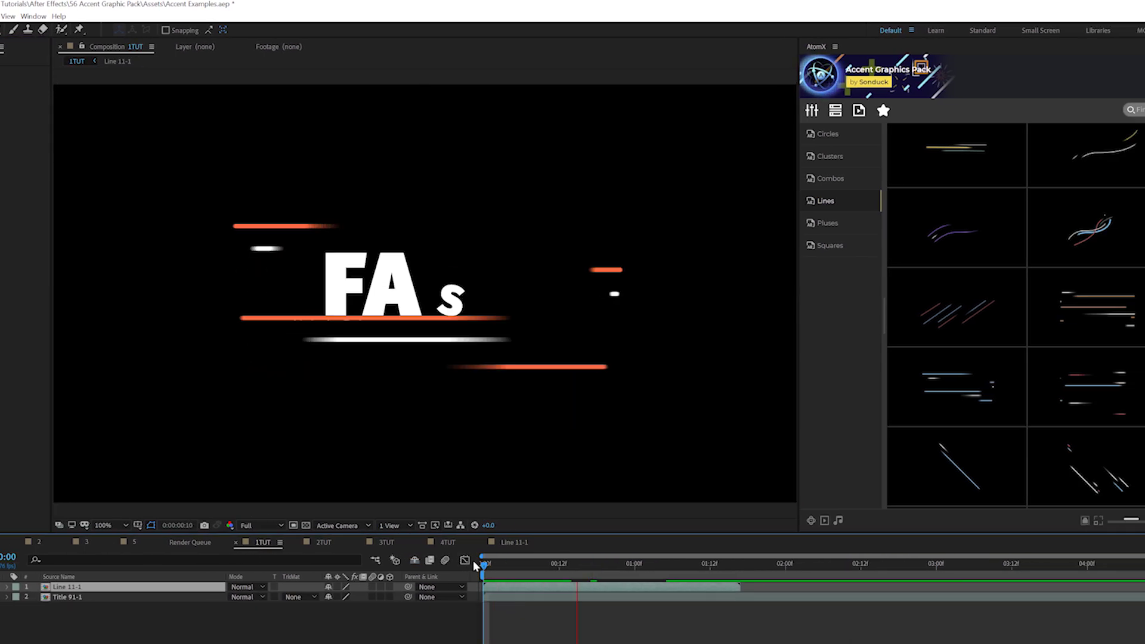
pyautogui.press('space')
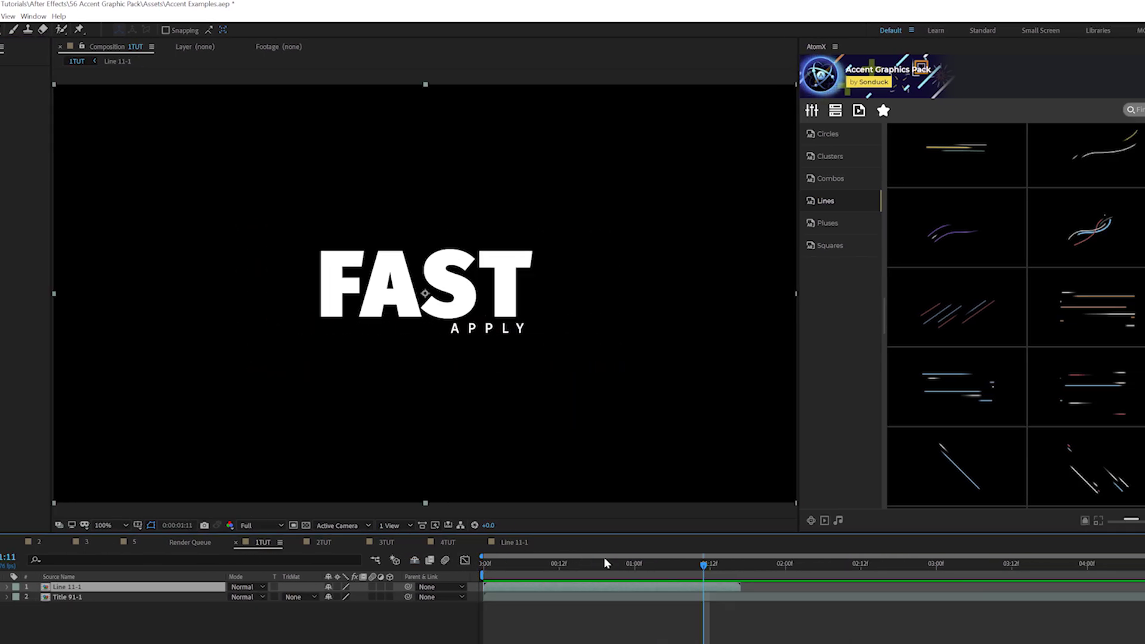
# Step: Apply the Line 25 accent and place its Line 25-1 layer beneath the title
pyautogui.scroll(3, 996, 177)
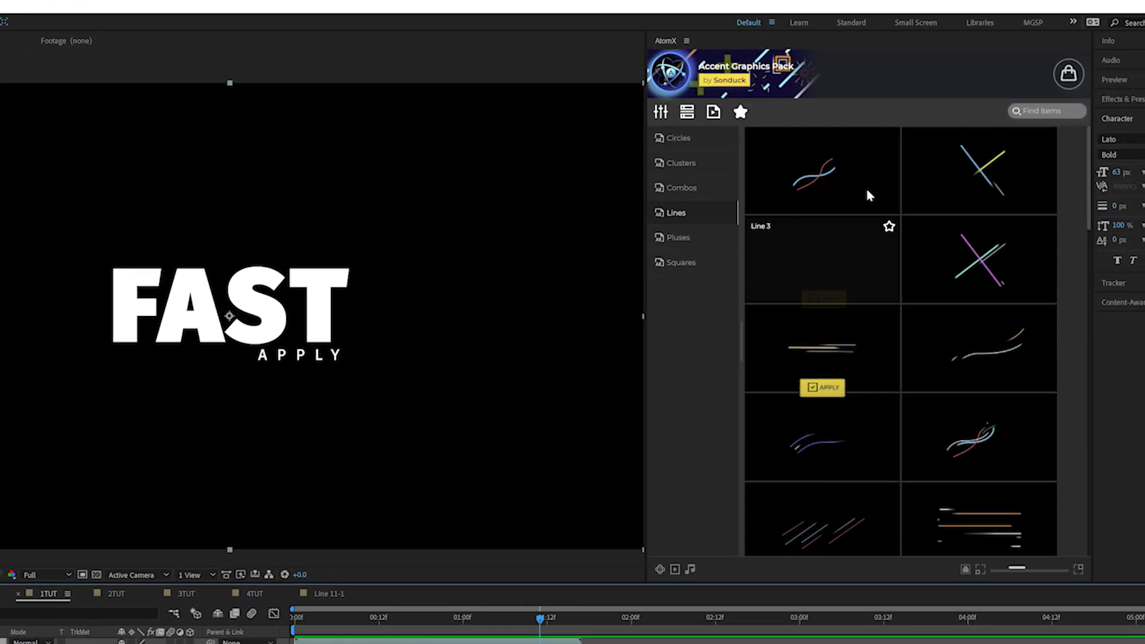
pyautogui.scroll(-10, 870, 195)
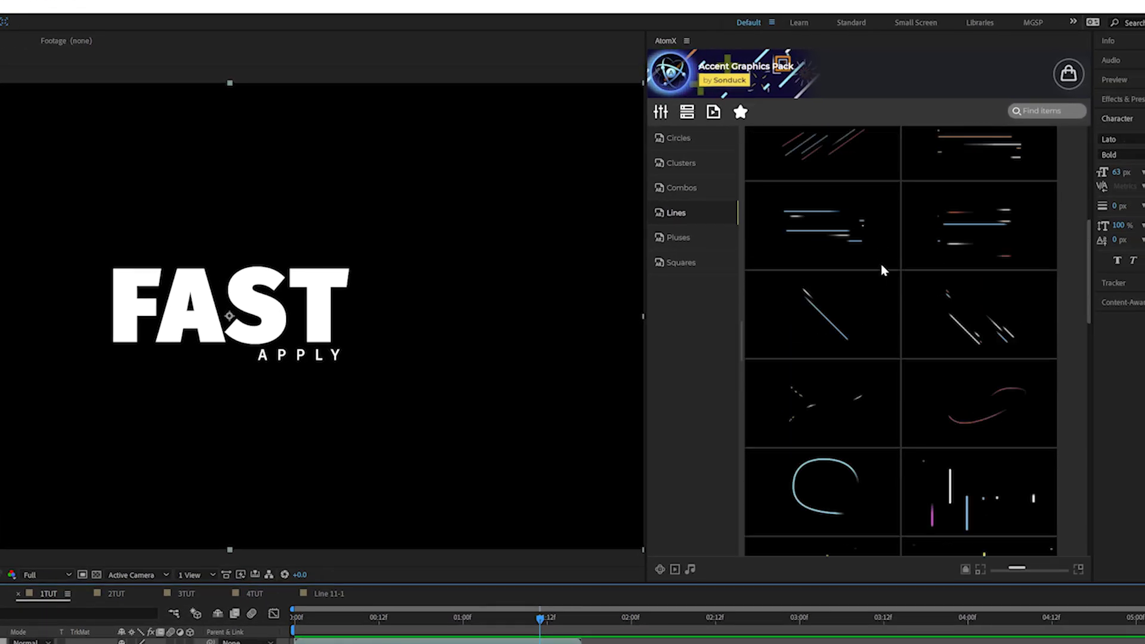
pyautogui.scroll(-3, 901, 370)
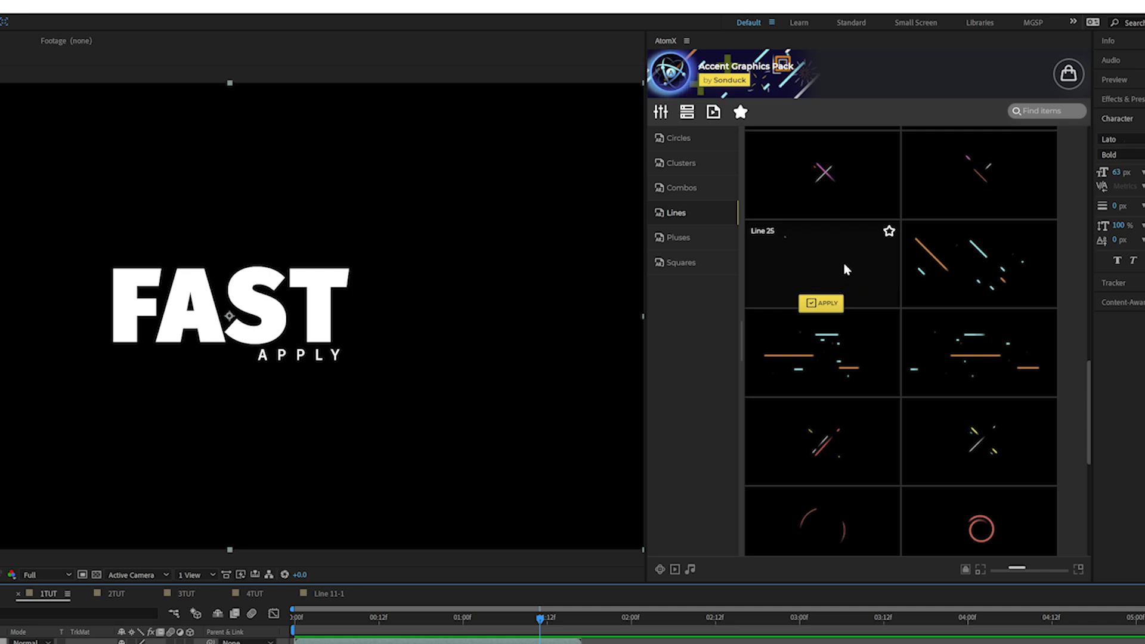
pyautogui.click(837, 305)
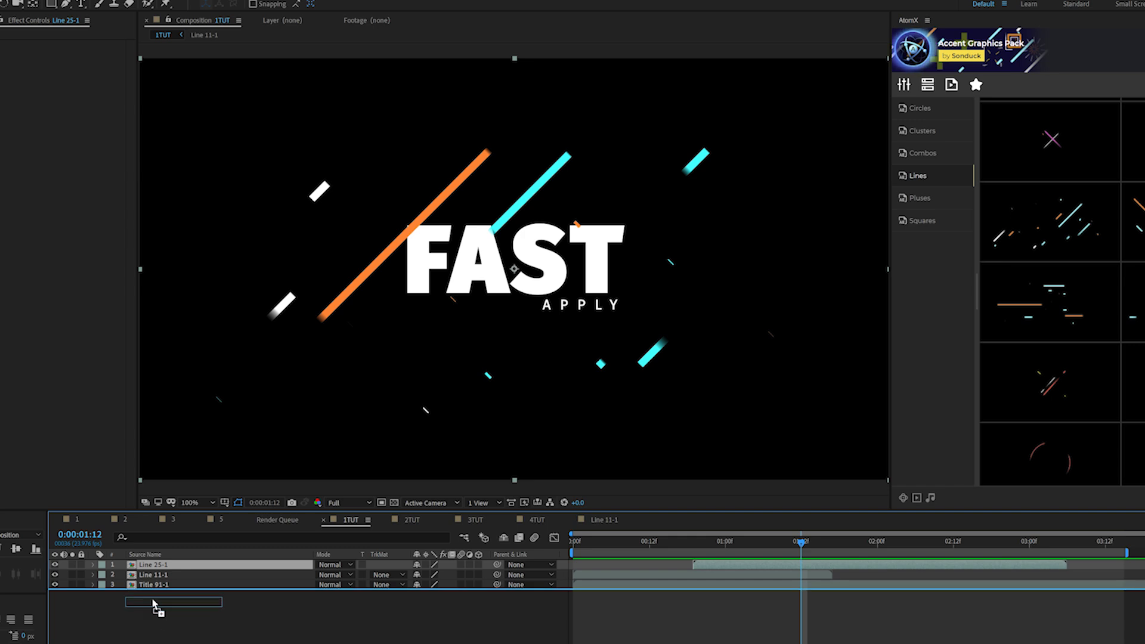
pyautogui.moveTo(152, 602); pyautogui.dragTo(154, 597)
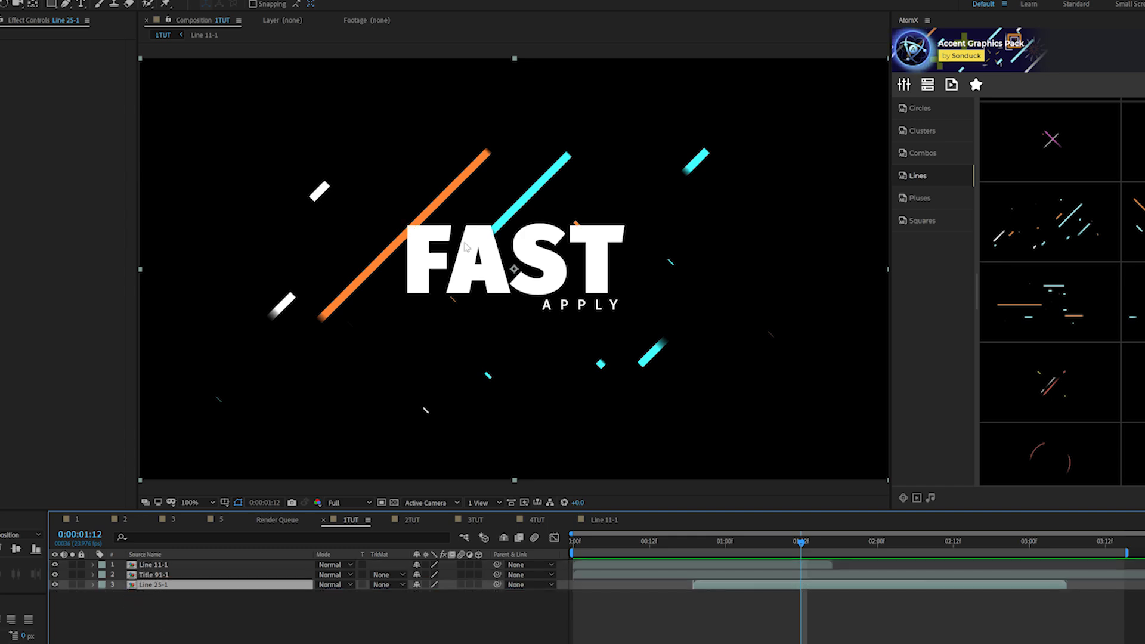
# Step: Change Line 25-1's first accent colour to a redder orange and replay the comp
pyautogui.doubleClick(154, 585)
pyautogui.click(142, 564)
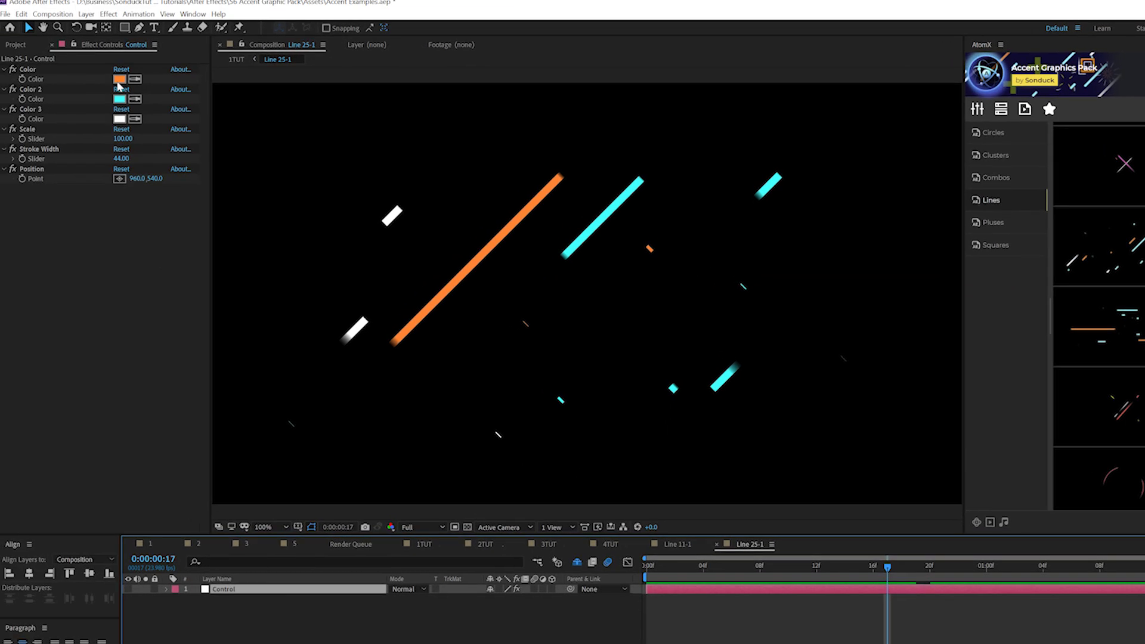
pyautogui.click(119, 80)
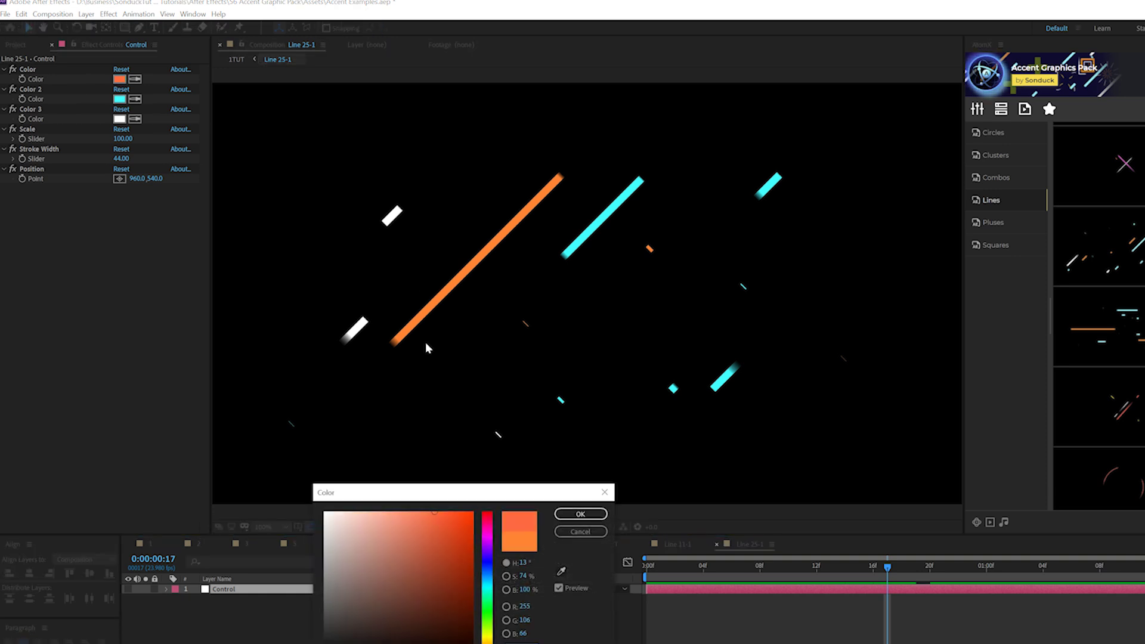
pyautogui.click(576, 514)
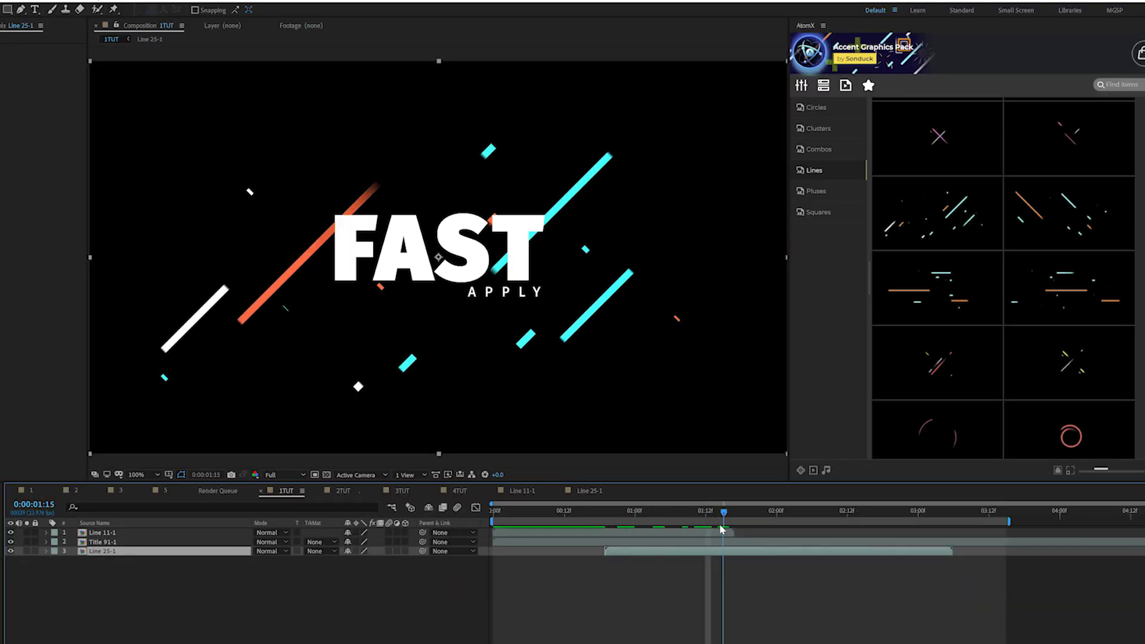
pyautogui.press('space')
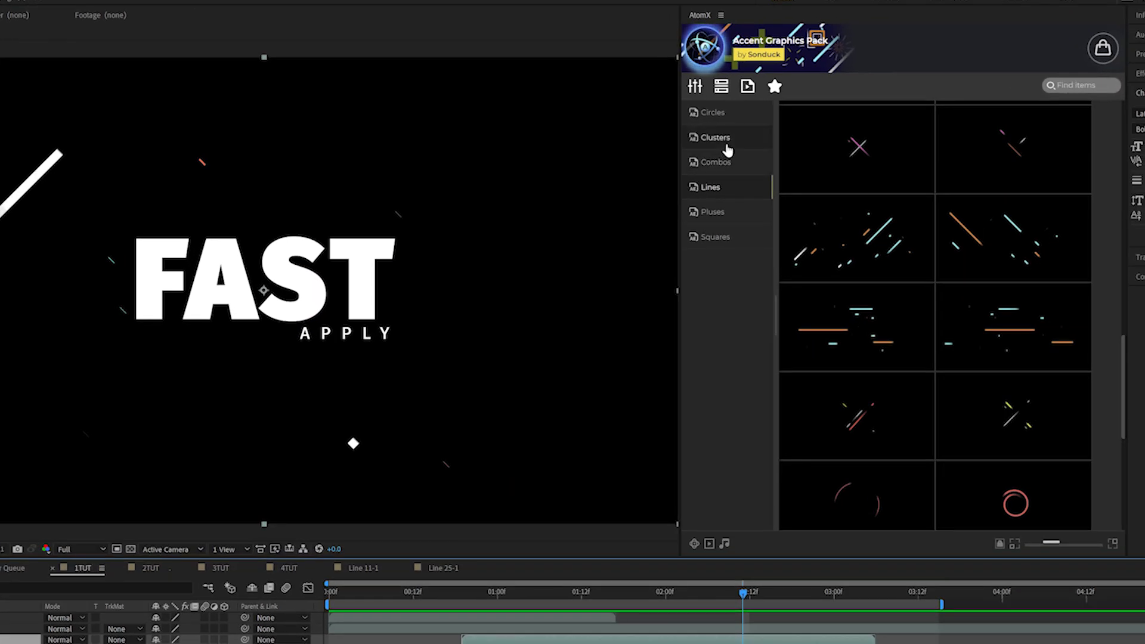
# Step: Browse the Clusters presets and apply Cluster 55's red and white rings to the comp
pyautogui.click(728, 138)
pyautogui.scroll(-5, 955, 393)
pyautogui.moveTo(998, 383)
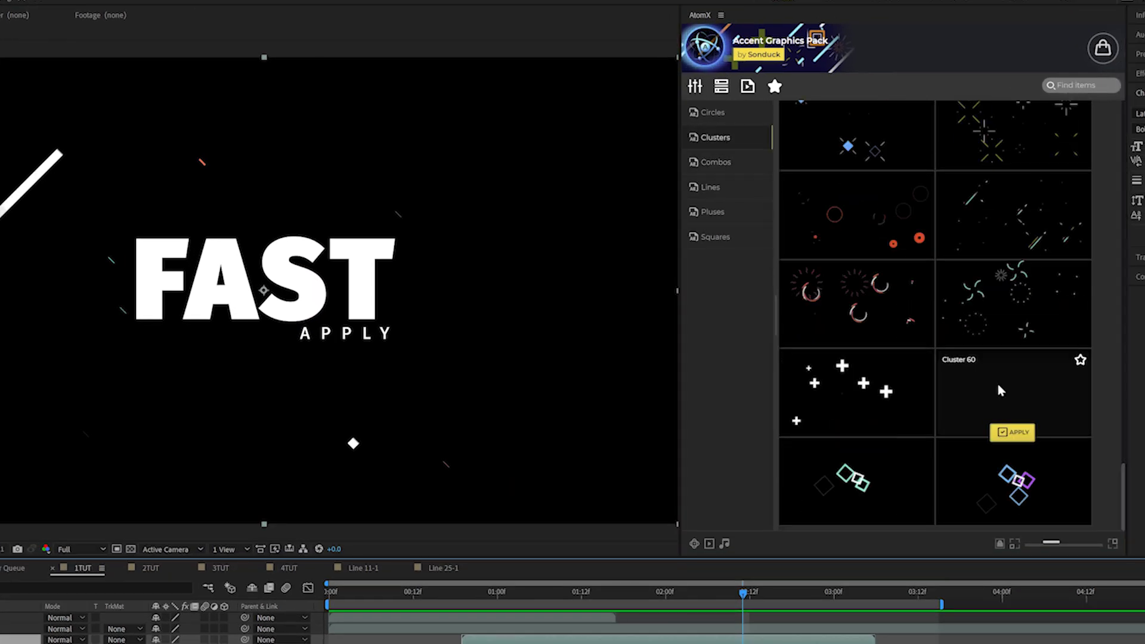
pyautogui.scroll(3, 979, 390)
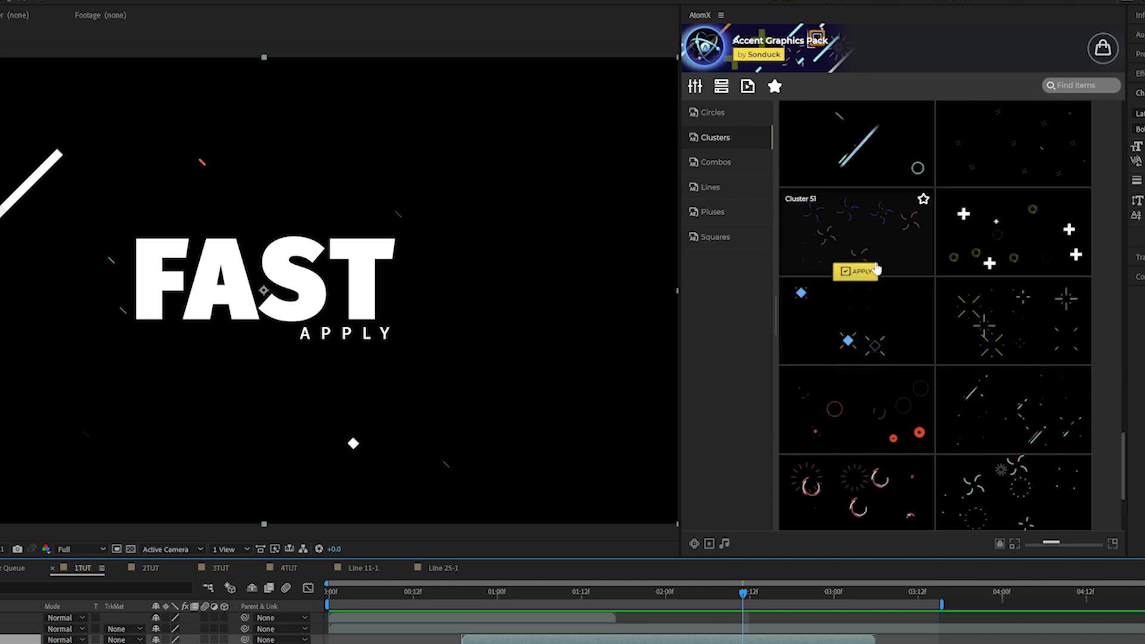
pyautogui.click(731, 113)
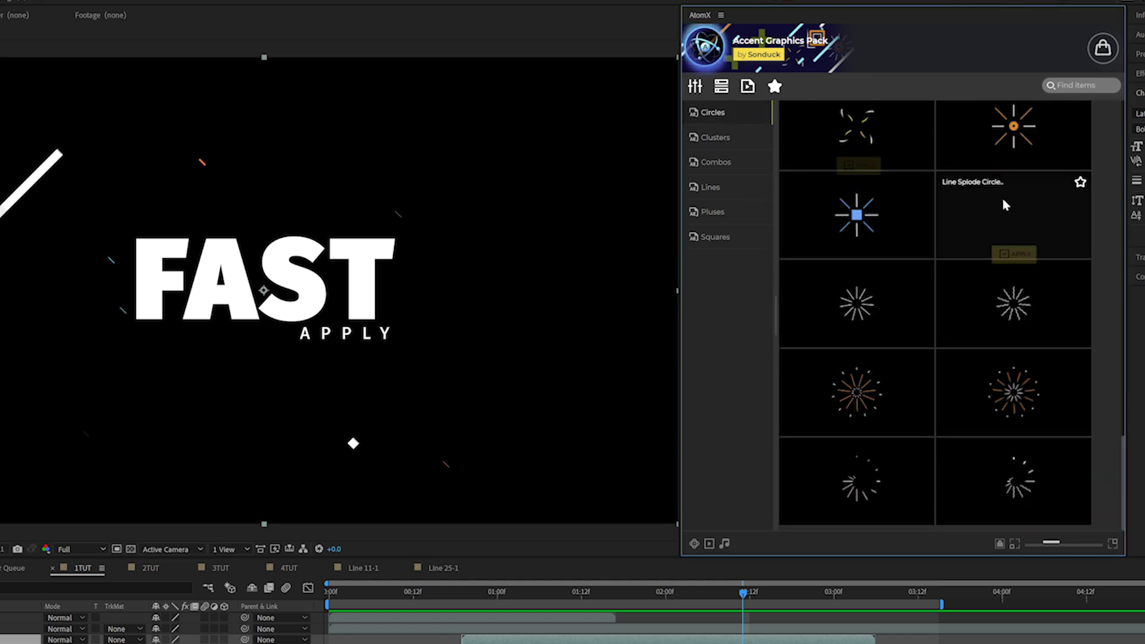
pyautogui.click(760, 149)
pyautogui.scroll(-5, 940, 340)
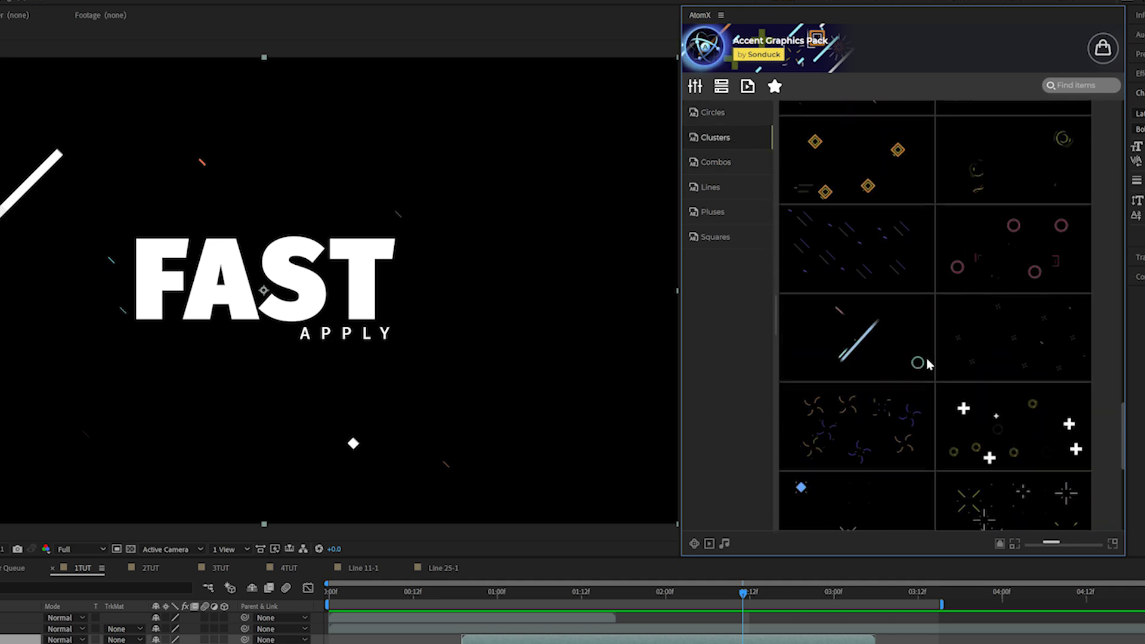
pyautogui.click(856, 255)
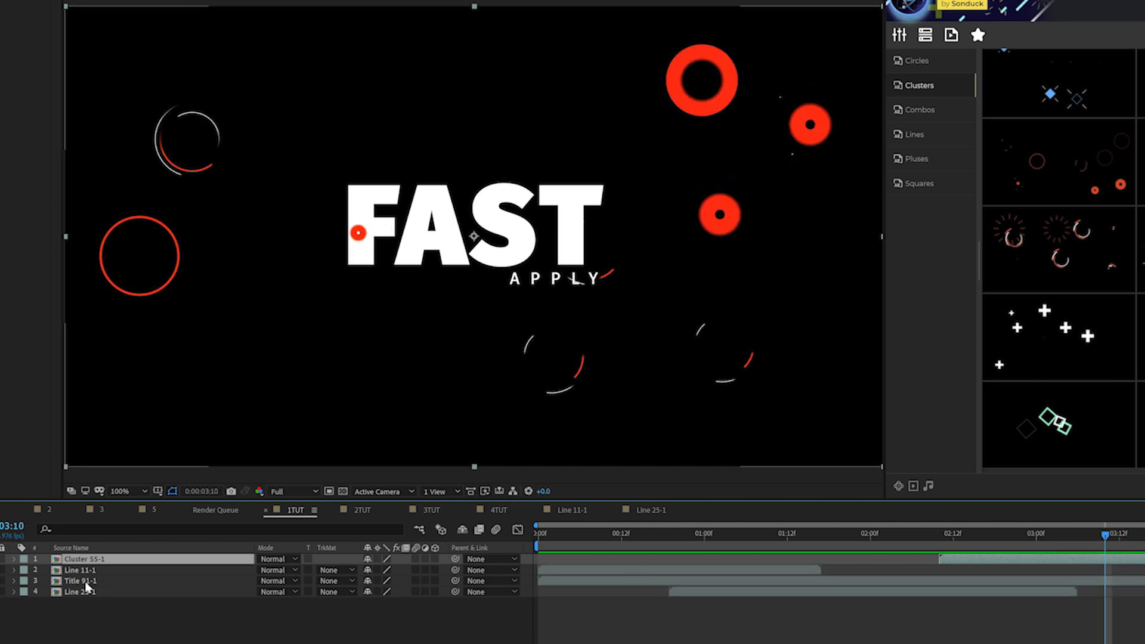
# Step: Recolour the Cluster 55-1 circles from red to orange FF6A42
pyautogui.doubleClick(83, 559)
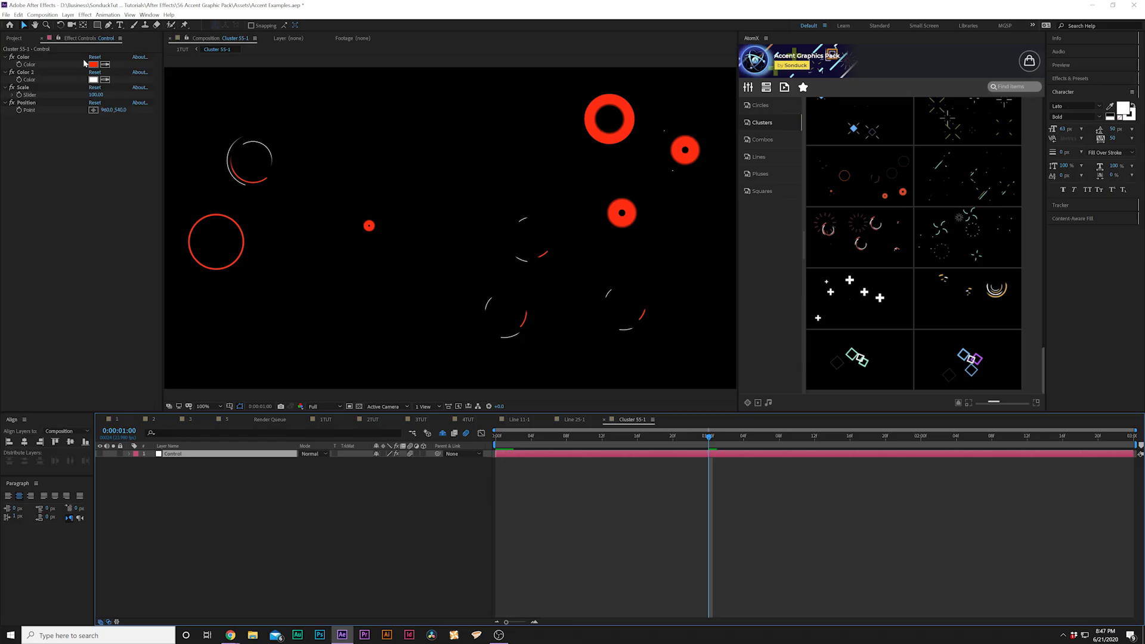
pyautogui.click(93, 64)
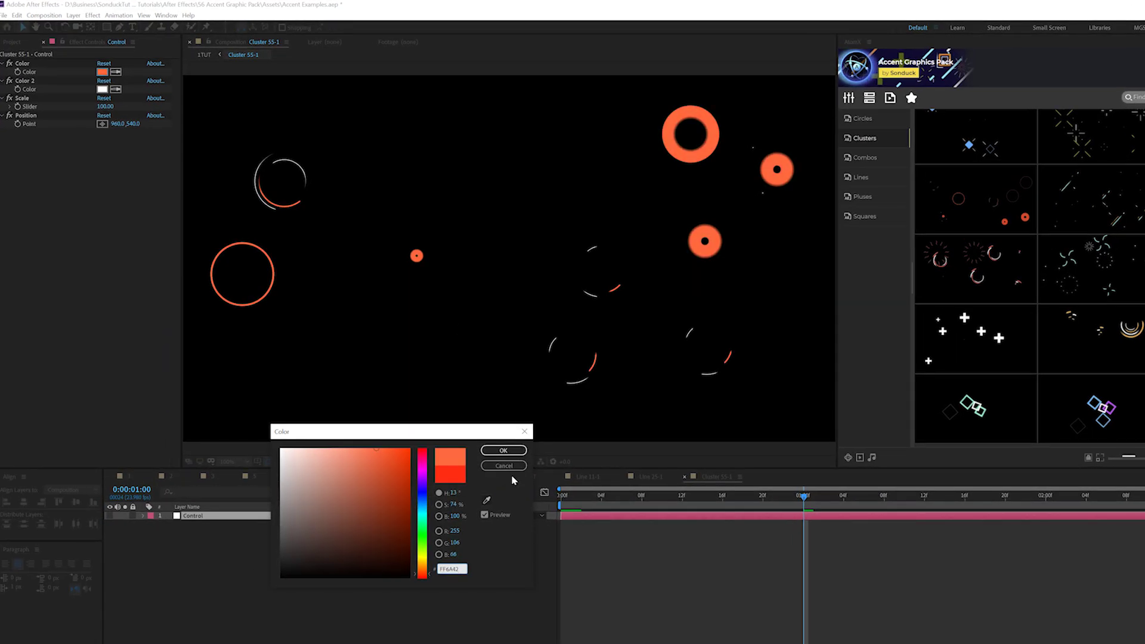
pyautogui.click(504, 452)
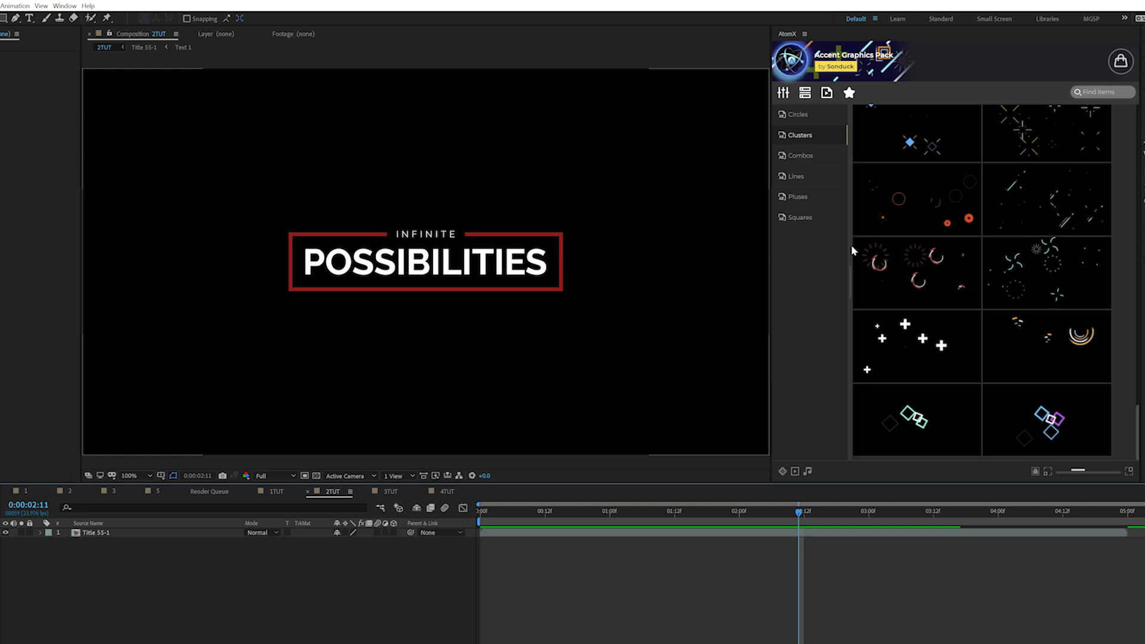
# Step: Browse the Circles category's Line Splode Circle presets to find Line Splode Circle 9
pyautogui.click(800, 120)
pyautogui.moveTo(954, 257)
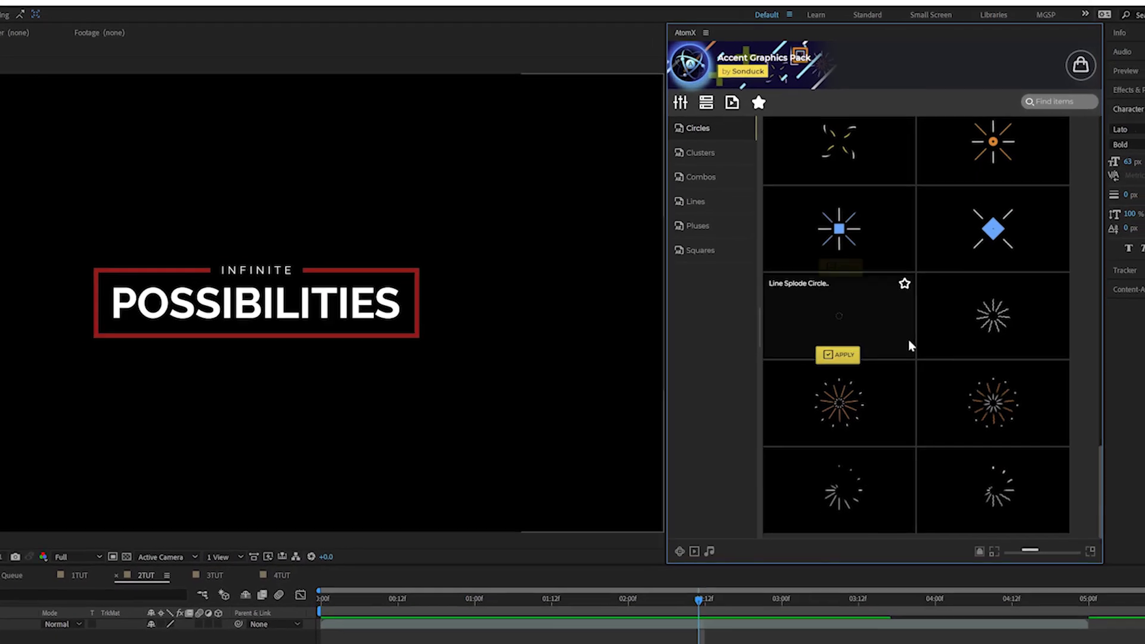
pyautogui.scroll(5, 908, 339)
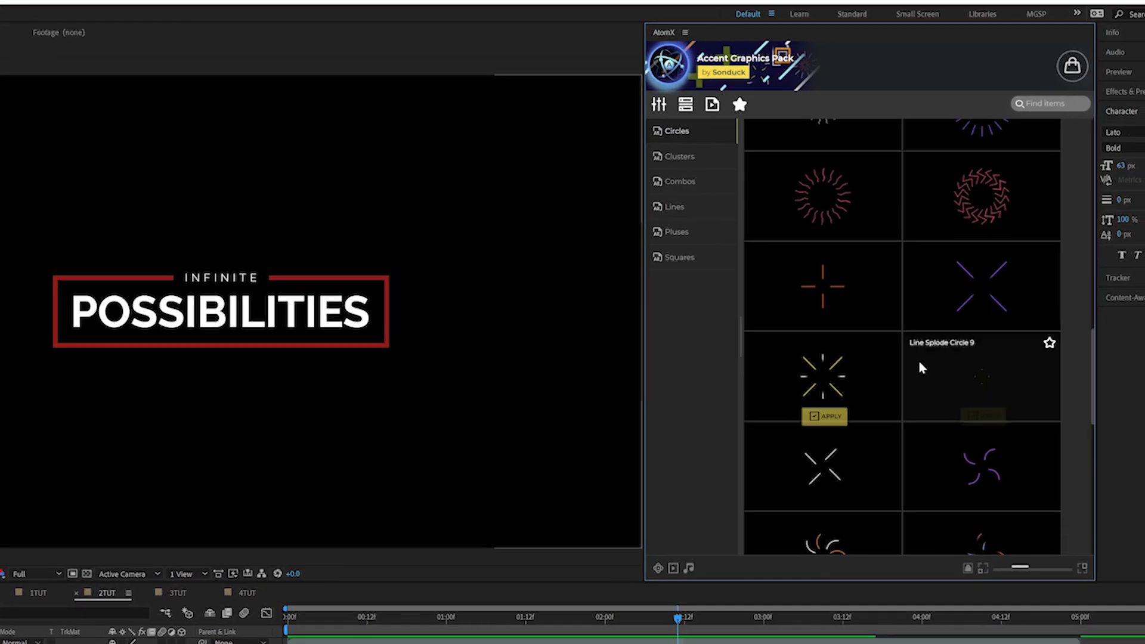
pyautogui.moveTo(1003, 302)
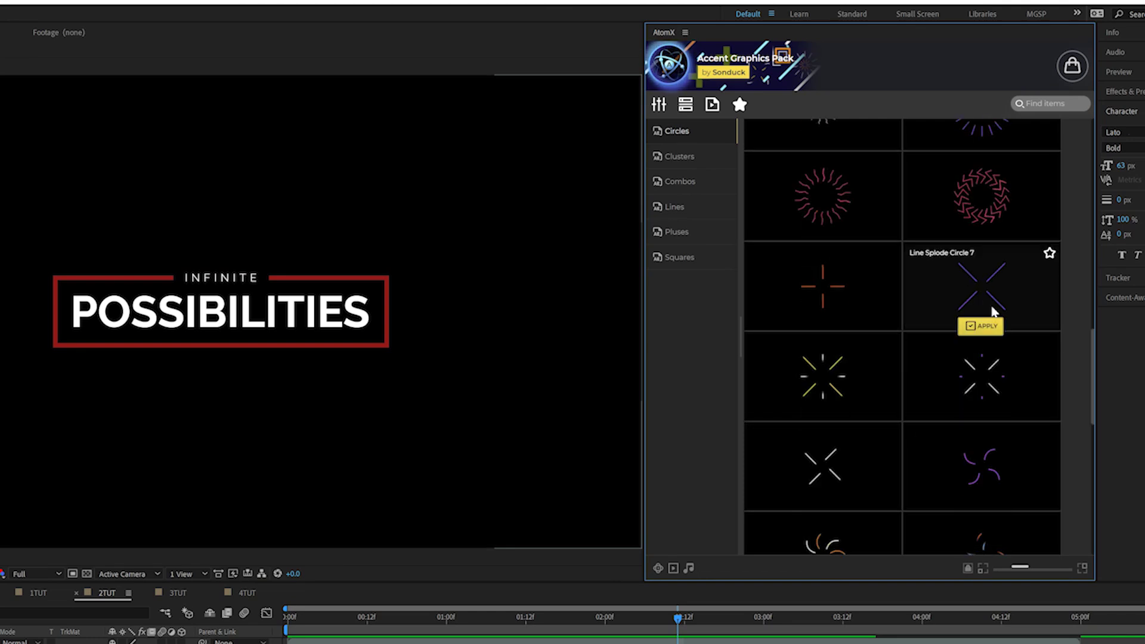
pyautogui.moveTo(863, 301)
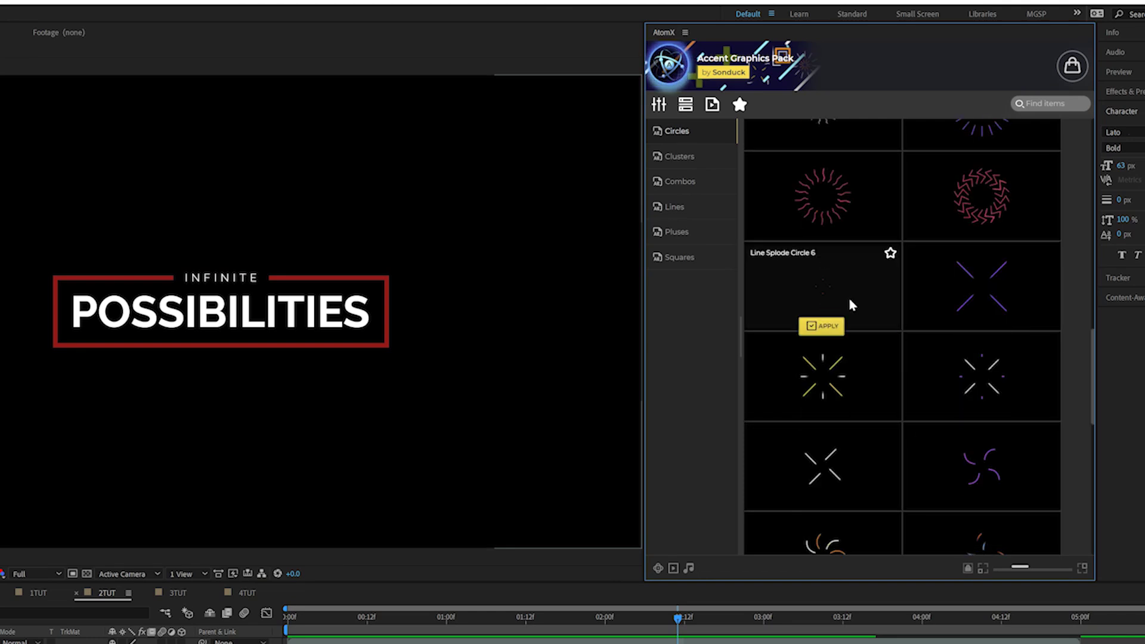
pyautogui.moveTo(844, 366)
pyautogui.moveTo(969, 392)
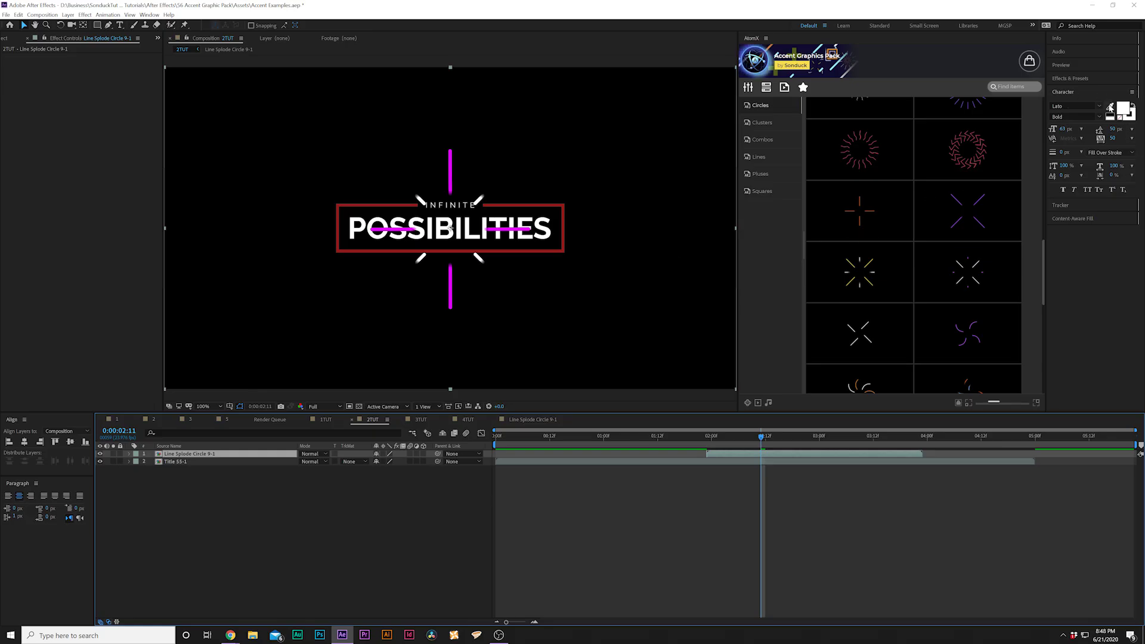
# Step: Make Line Splode Circle 9-1's magenta lines dark red by sampling the title frame's red for Color 2
pyautogui.click(1111, 108)
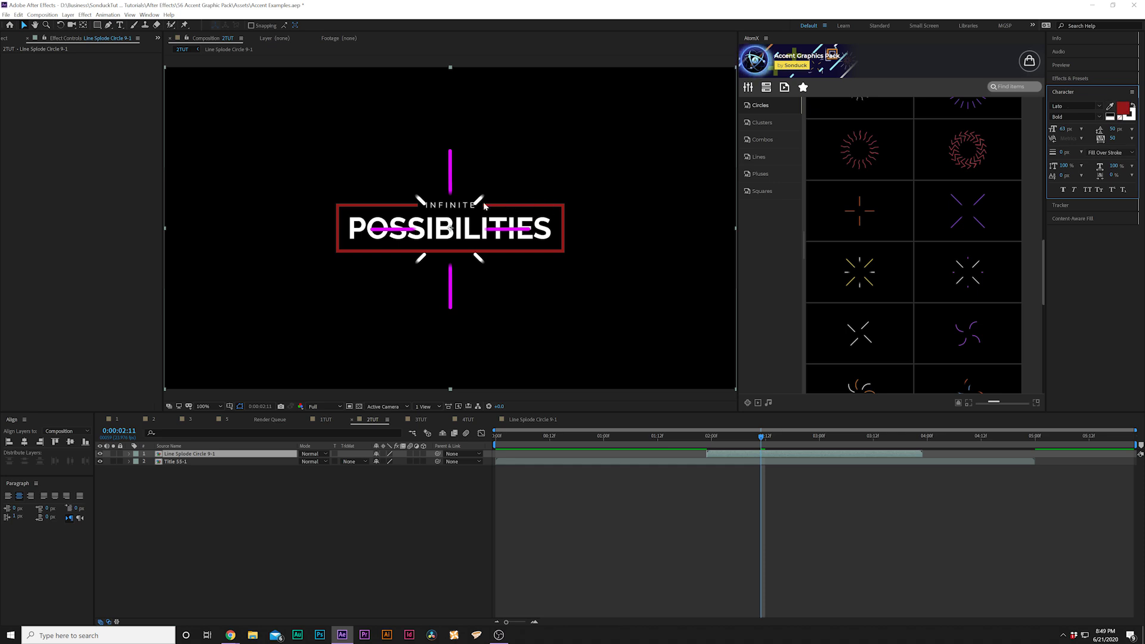
pyautogui.doubleClick(180, 456)
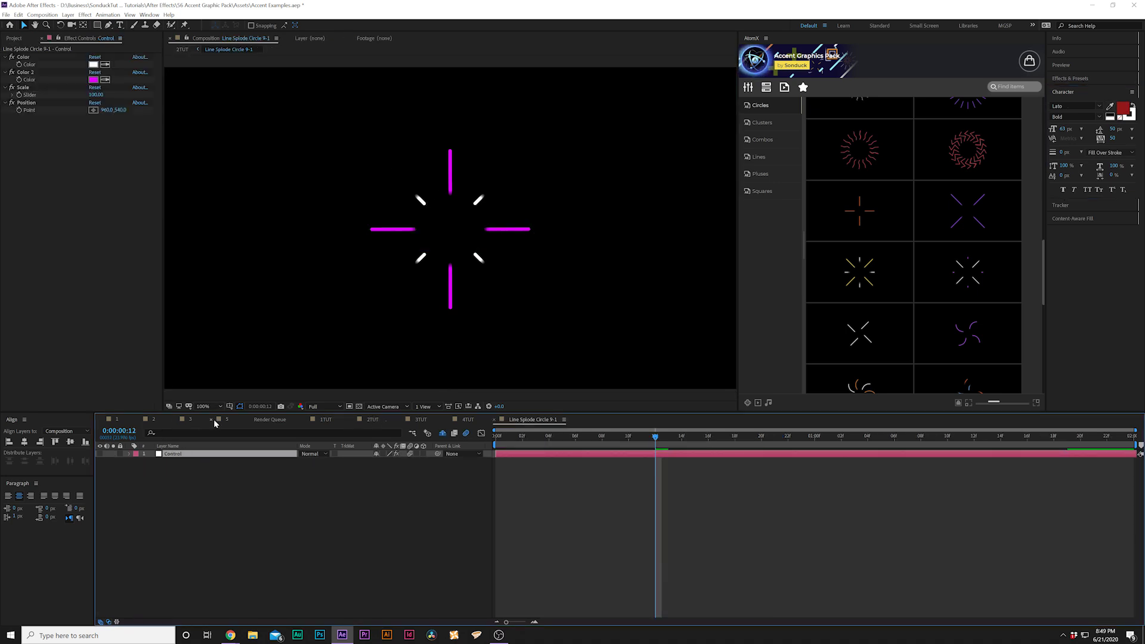
pyautogui.click(105, 80)
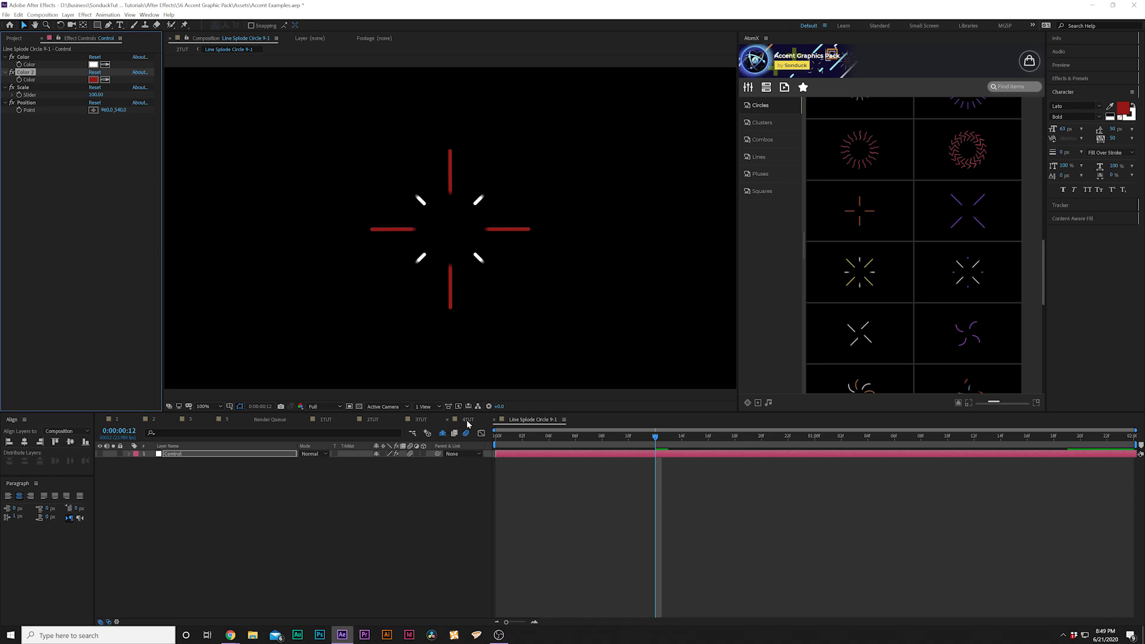
pyautogui.click(371, 420)
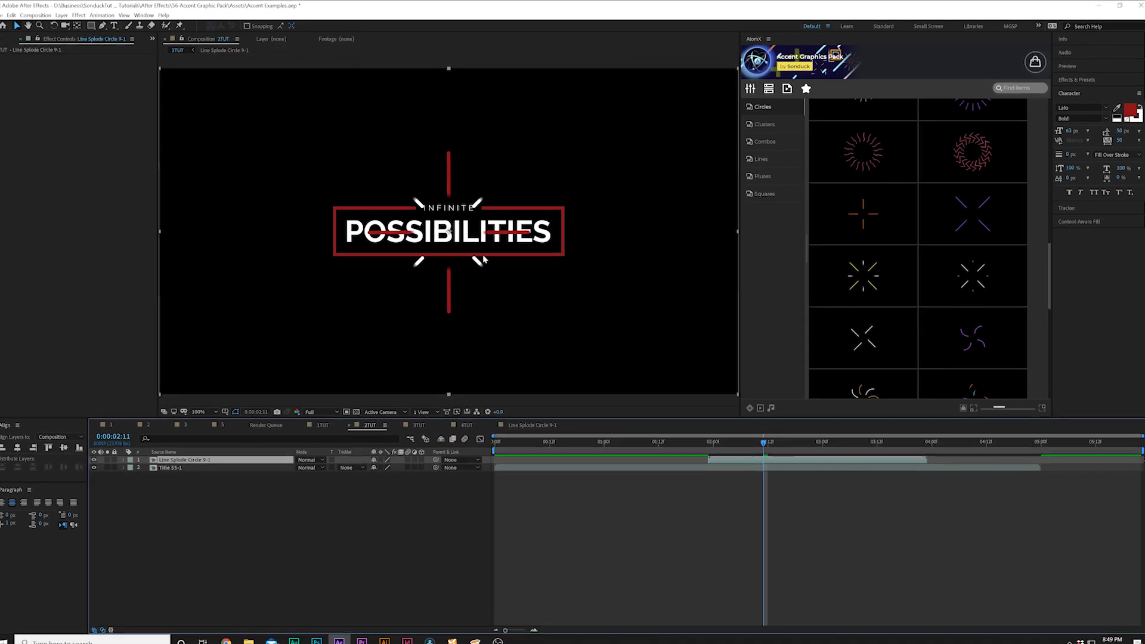
# Step: Move the circle accent to the lower left of the title and scale it to under half size
pyautogui.moveTo(399, 244); pyautogui.dragTo(286, 275)
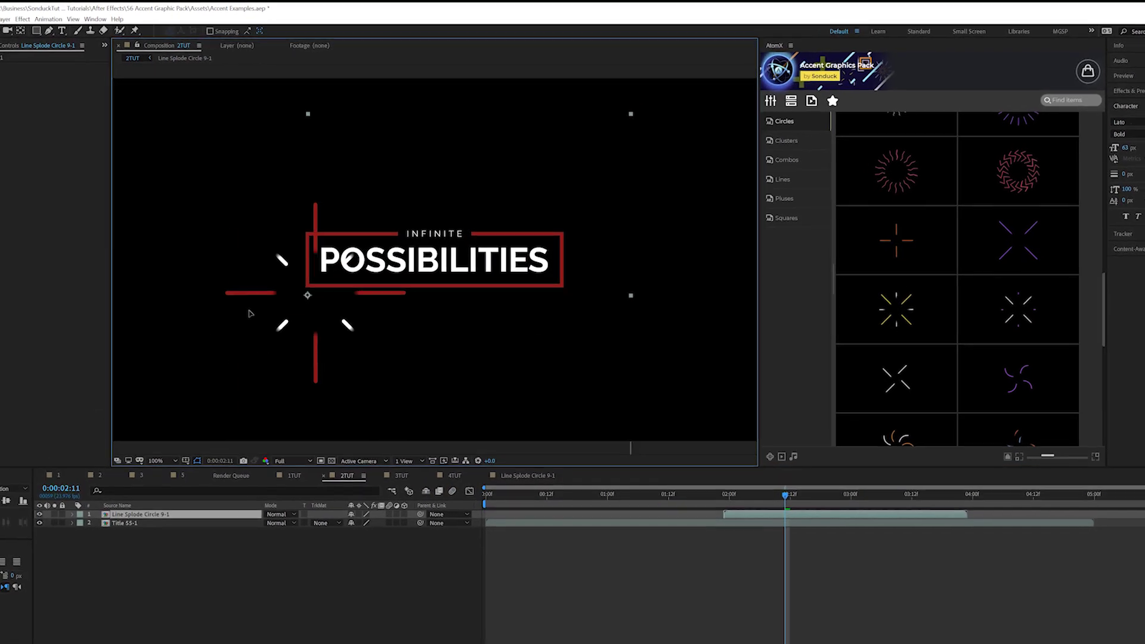
pyautogui.moveTo(250, 314); pyautogui.dragTo(178, 360)
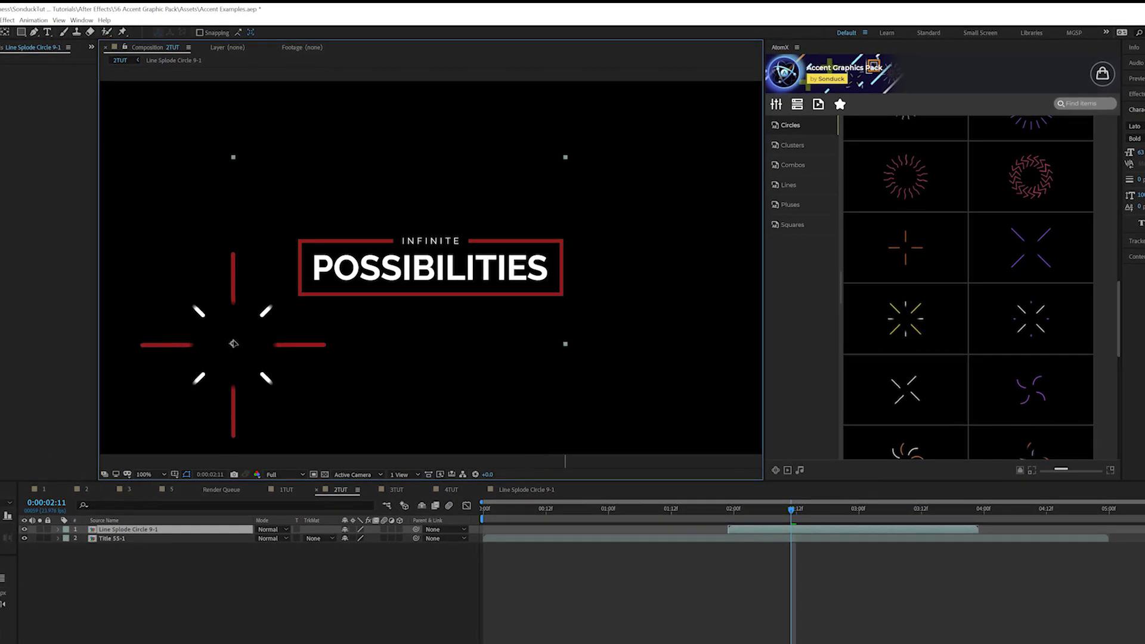
pyautogui.moveTo(236, 331); pyautogui.dragTo(235, 330)
pyautogui.press('s')
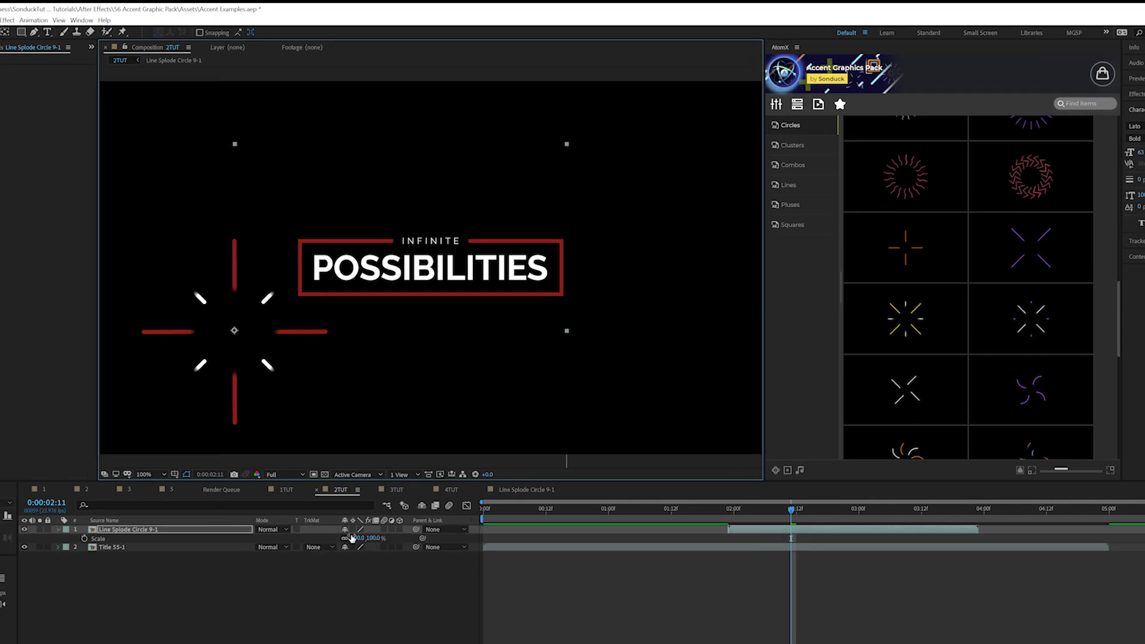
pyautogui.moveTo(357, 539); pyautogui.dragTo(333, 537)
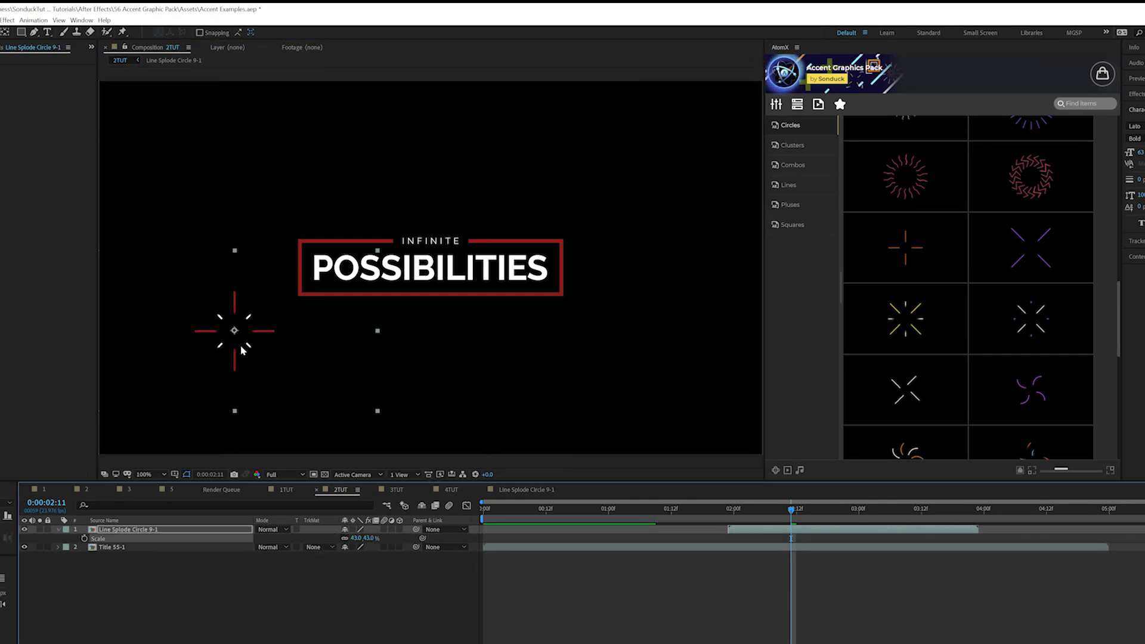
pyautogui.moveTo(242, 350); pyautogui.dragTo(343, 168)
# Step: Duplicate the accent into copies around INFINITE POSSIBILITIES and stagger their start times
pyautogui.hotkey('ctrl', 'd')
pyautogui.hotkey('ctrl', 'd')
pyautogui.hotkey('ctrl', 'd')
pyautogui.moveTo(343, 169); pyautogui.dragTo(431, 145)
pyautogui.hotkey('ctrl', 'd')
pyautogui.hotkey('ctrl', 'd')
pyautogui.hotkey('ctrl', 'd')
pyautogui.hotkey('ctrl', 'd')
pyautogui.hotkey('ctrl', 'd')
pyautogui.hotkey('ctrl', 'd')
pyautogui.hotkey('ctrl', 'd')
pyautogui.hotkey('ctrl', 'd')
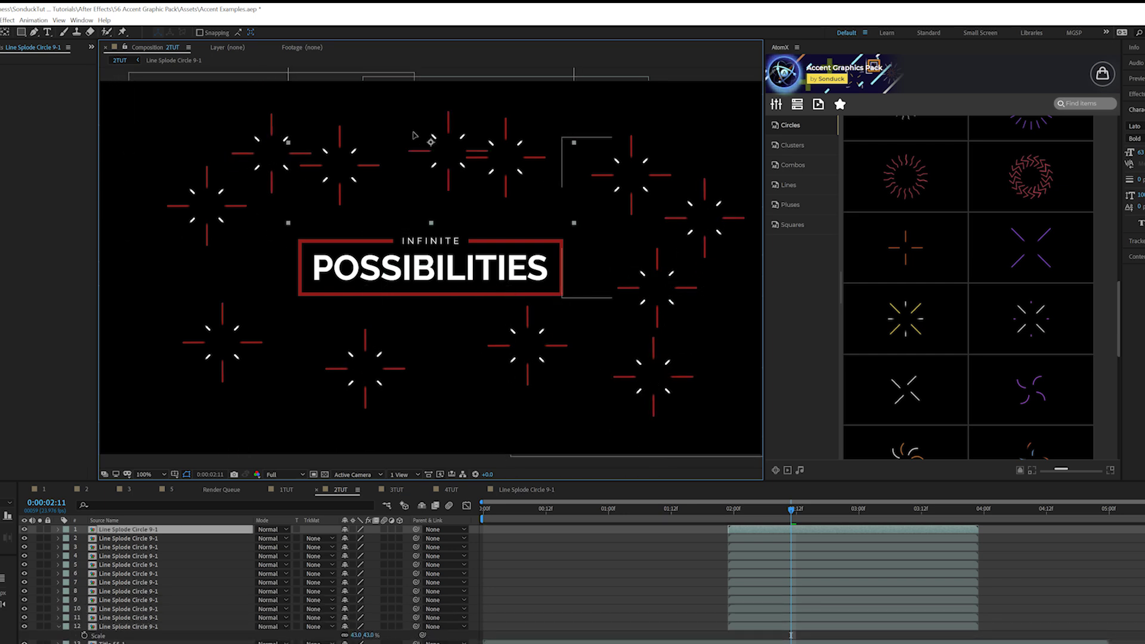
pyautogui.hotkey('ctrl', 'd')
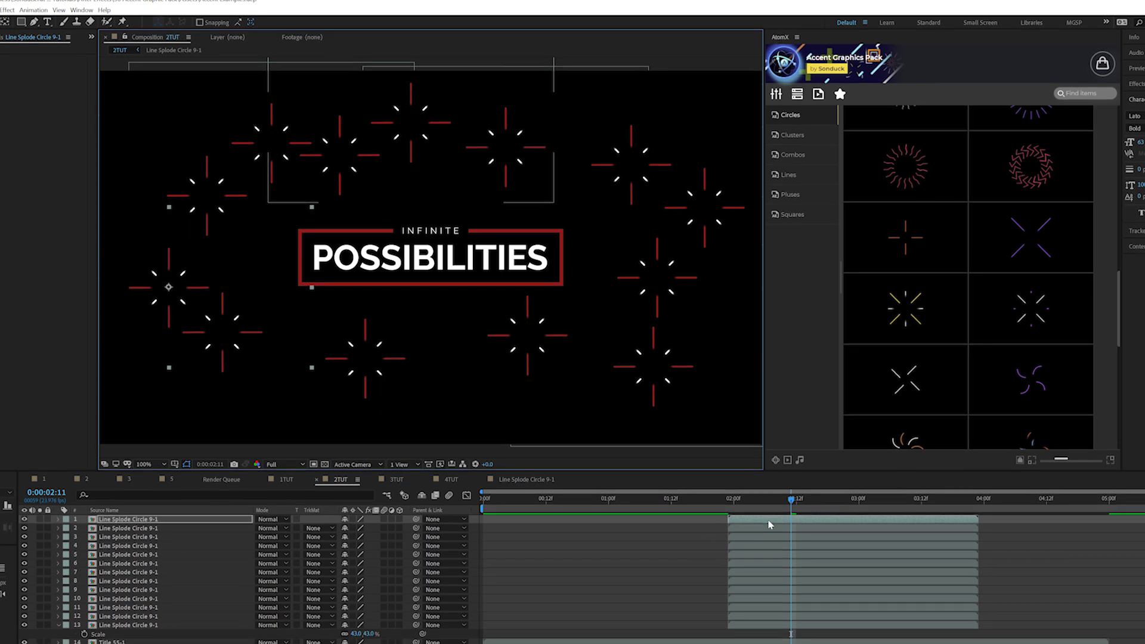
pyautogui.moveTo(766, 529); pyautogui.dragTo(531, 530)
pyautogui.click(810, 539)
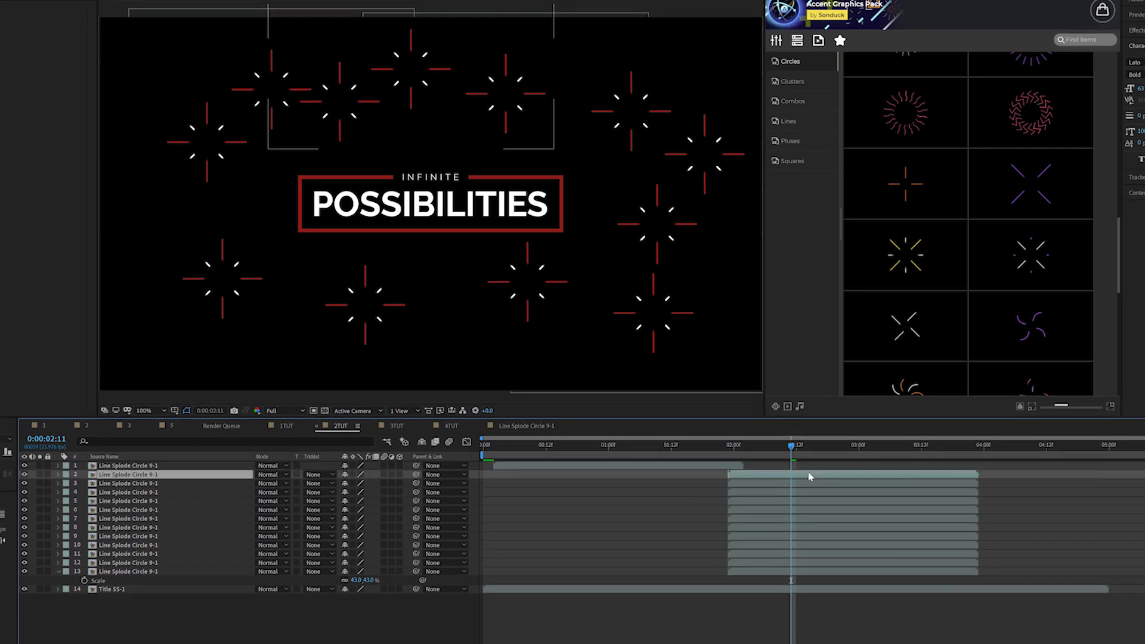
pyautogui.moveTo(809, 477); pyautogui.dragTo(614, 484)
pyautogui.moveTo(776, 492); pyautogui.dragTo(811, 493)
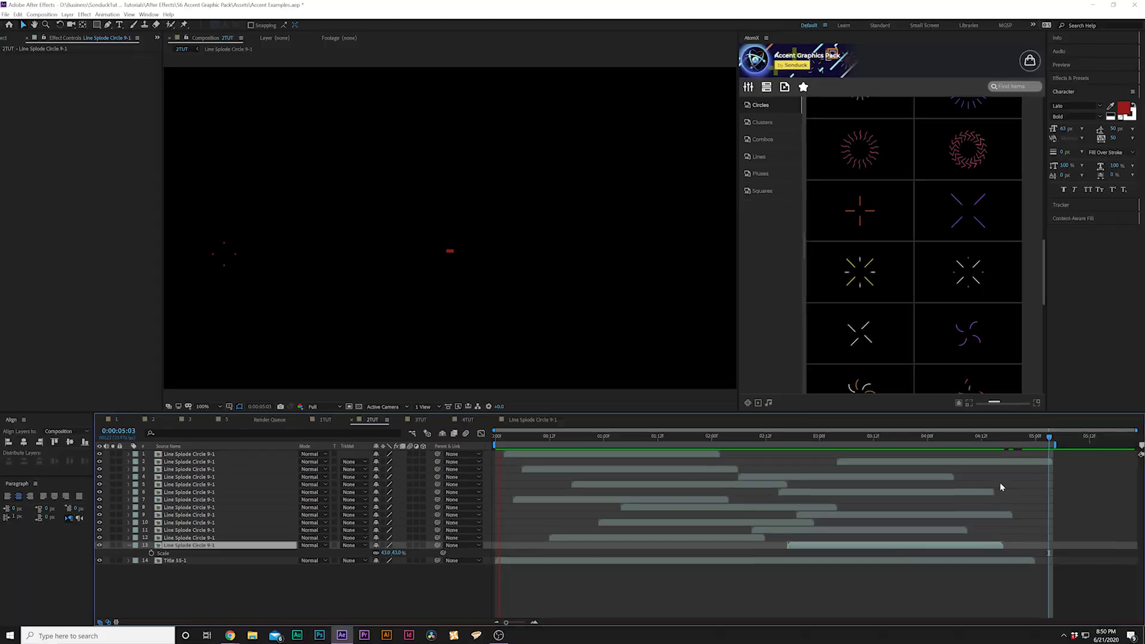
# Step: Preview and scrub the INFINITE POSSIBILITIES animation with its staggered accents
pyautogui.press('space')
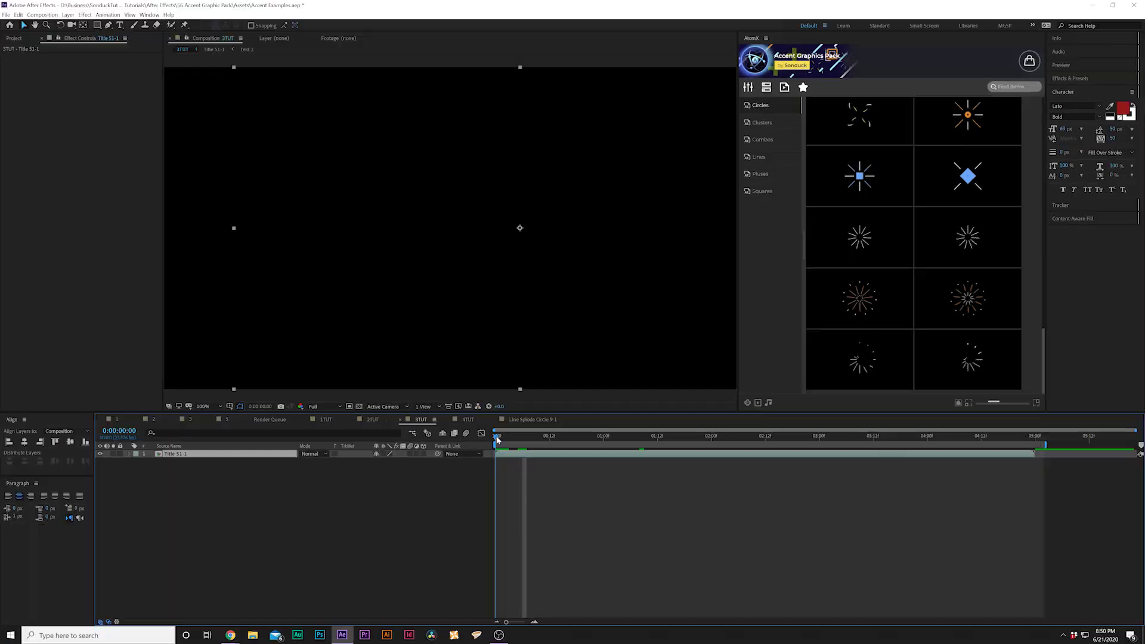
pyautogui.moveTo(497, 440); pyautogui.dragTo(749, 450)
pyautogui.moveTo(526, 446); pyautogui.dragTo(710, 447)
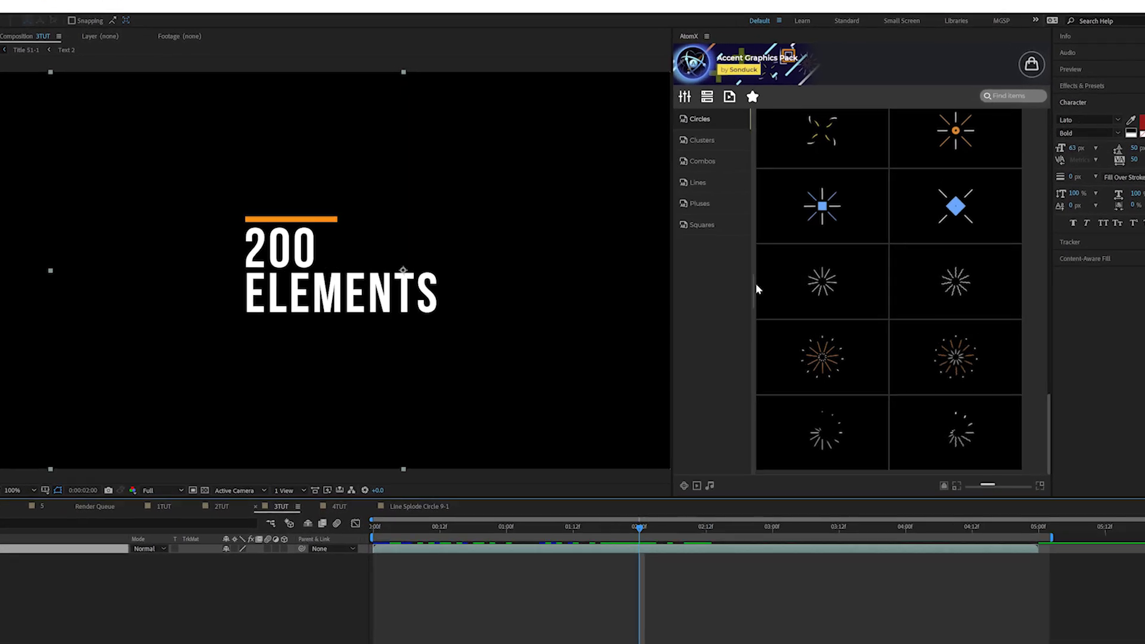
# Step: Apply AtomX's Line 31 accent from the Lines category to 3TUT and scrub its animation
pyautogui.click(698, 183)
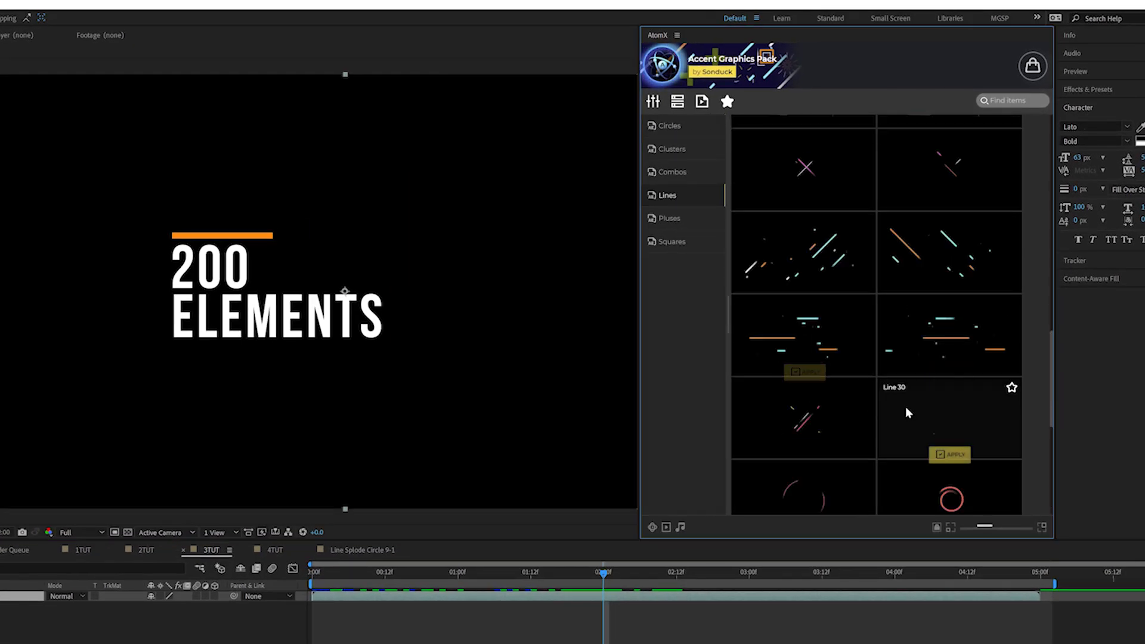
pyautogui.scroll(-3, 906, 411)
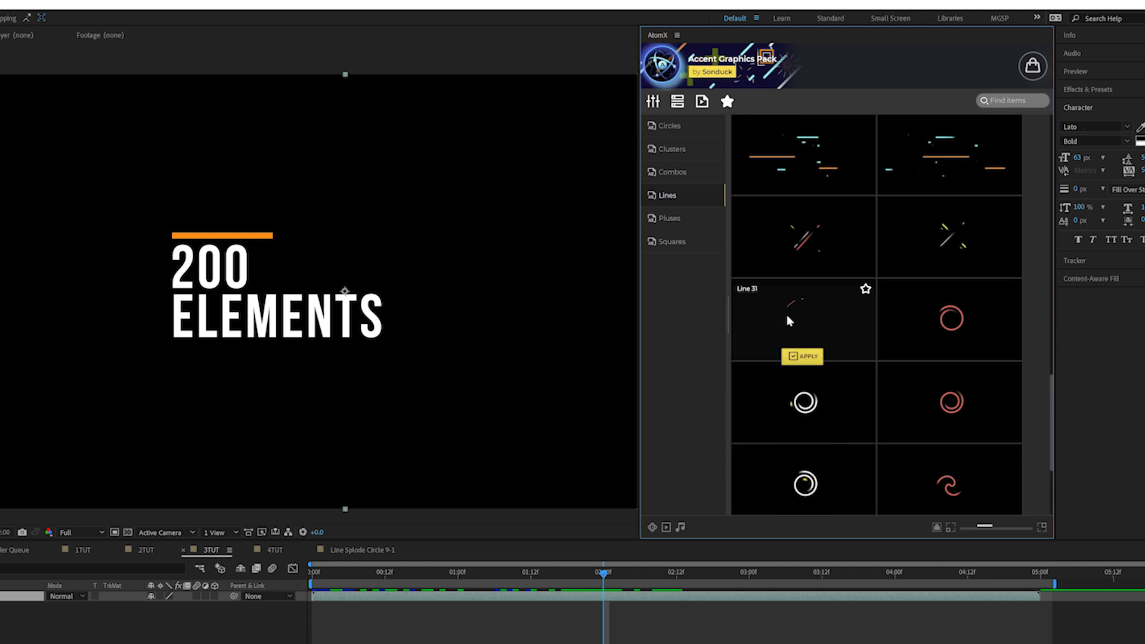
pyautogui.click(804, 357)
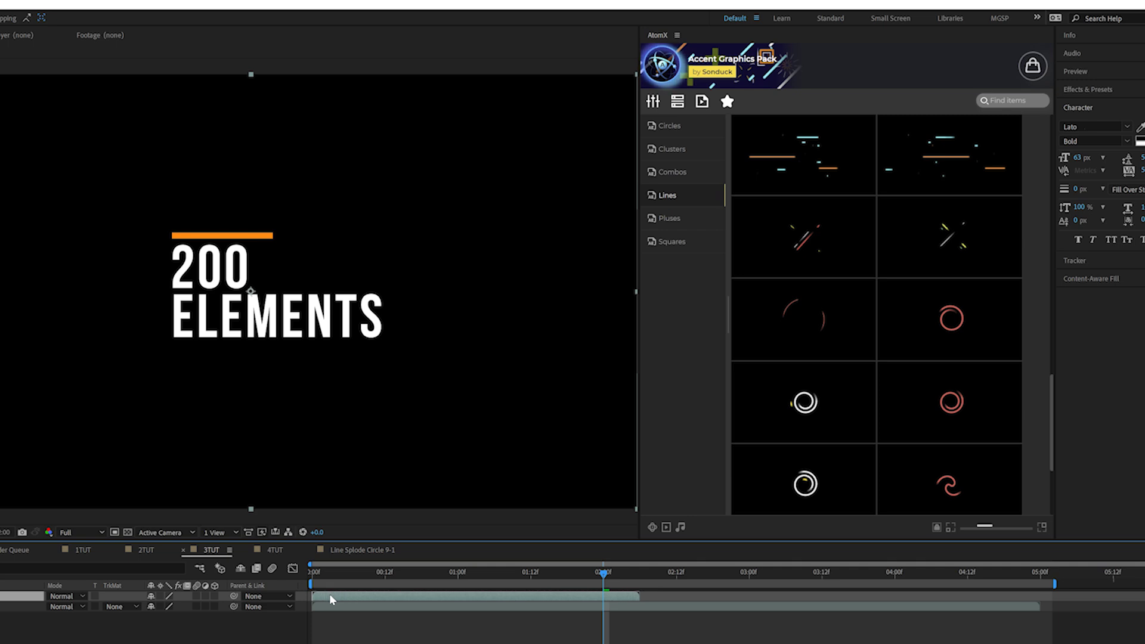
pyautogui.click(317, 582)
pyautogui.moveTo(402, 571)
pyautogui.mouseDown()
pyautogui.moveTo(499, 572)
pyautogui.moveTo(386, 566)
pyautogui.mouseUp()
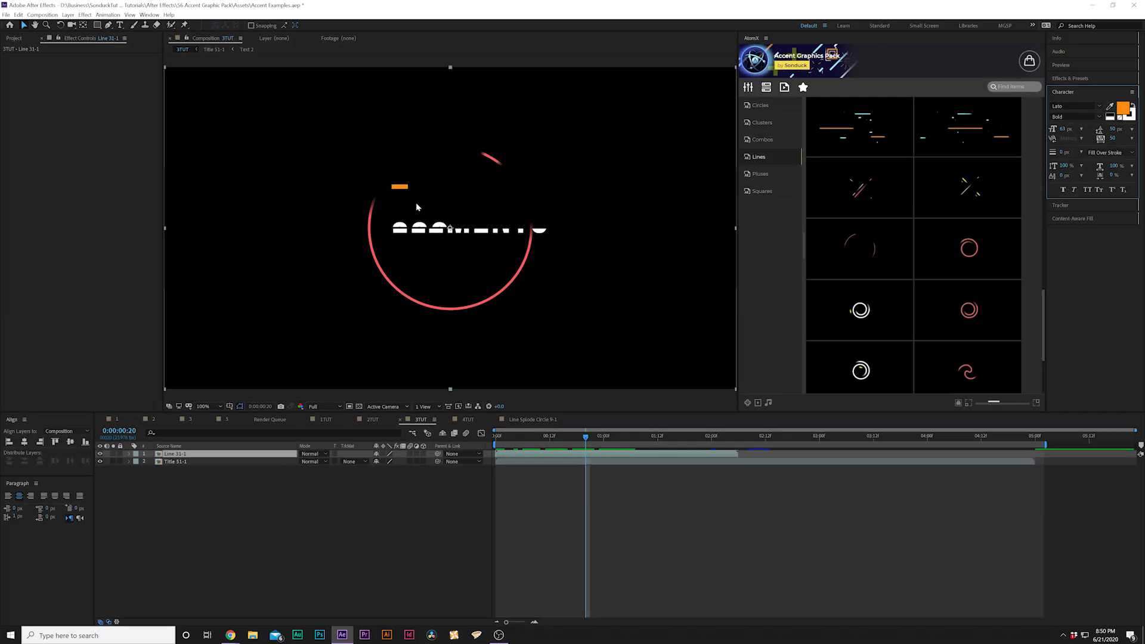
# Step: Set the Line 31-1 Control layer's Color to orange, then play back 3TUT
pyautogui.doubleClick(165, 454)
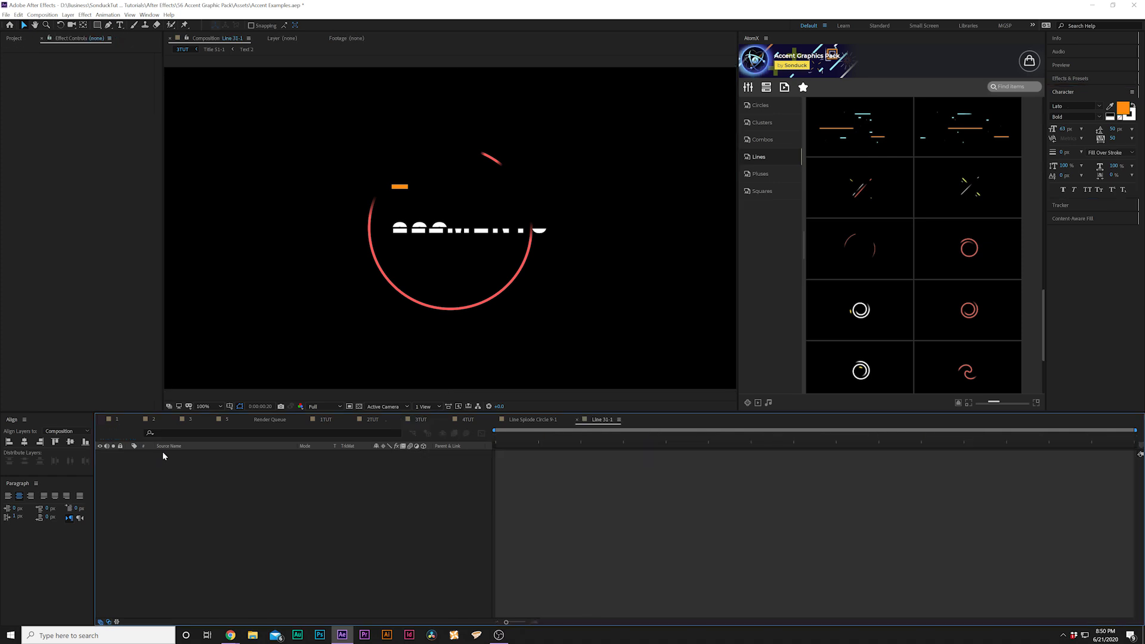
pyautogui.click(170, 455)
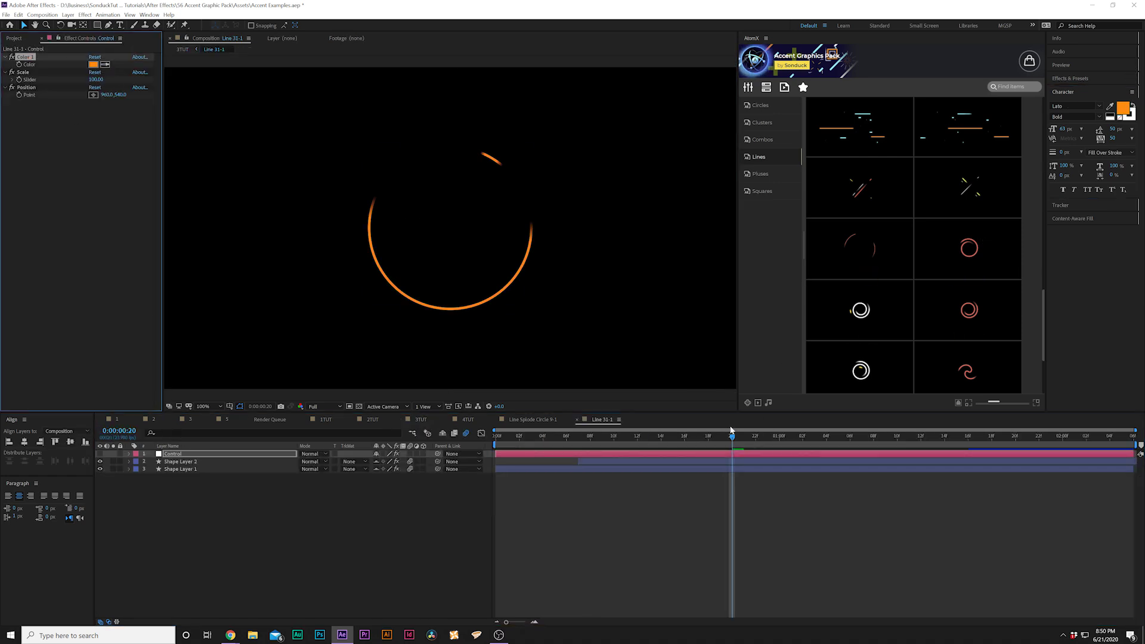
pyautogui.click(423, 420)
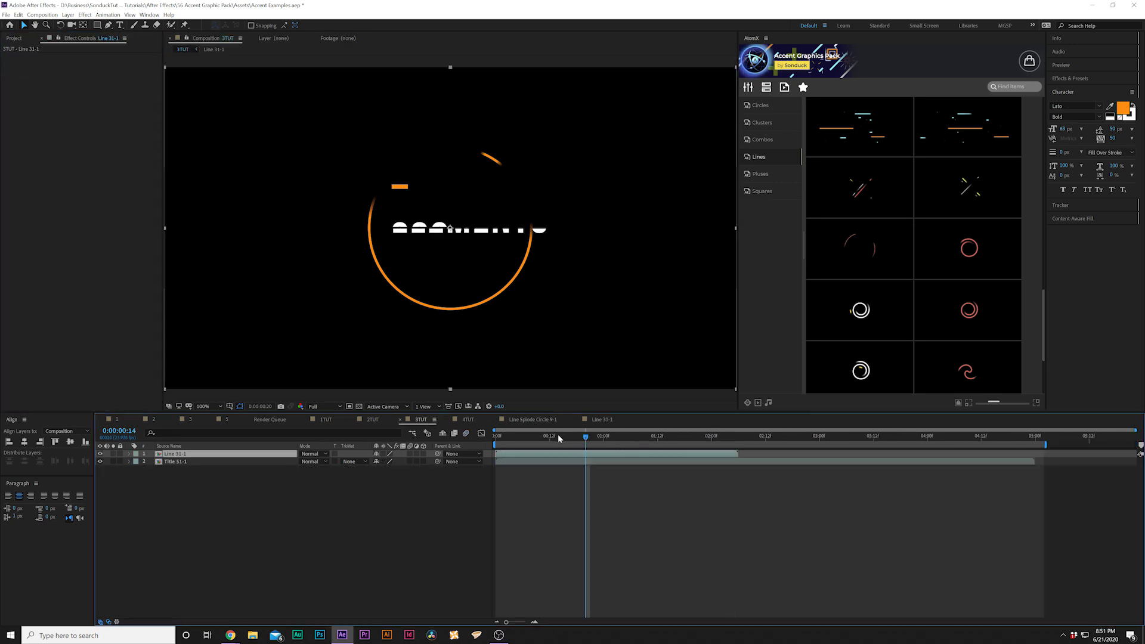
pyautogui.press('space')
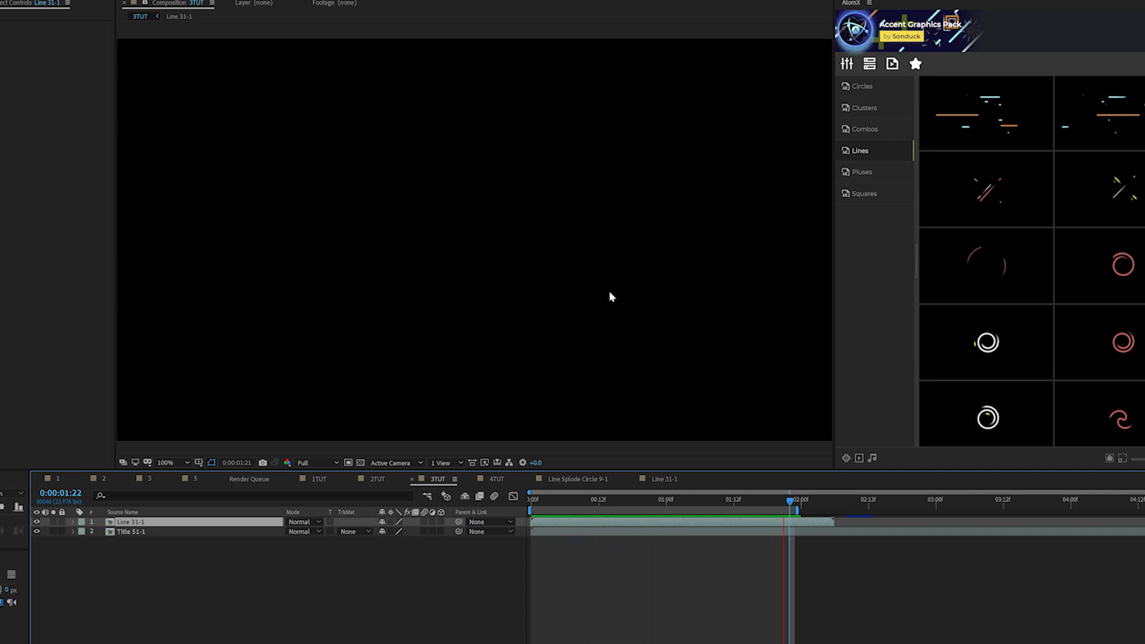
# Step: Preview 3TUT, then browse AtomX's Combos, Pluses and Squares accent grids
pyautogui.click(150, 479)
pyautogui.press('space')
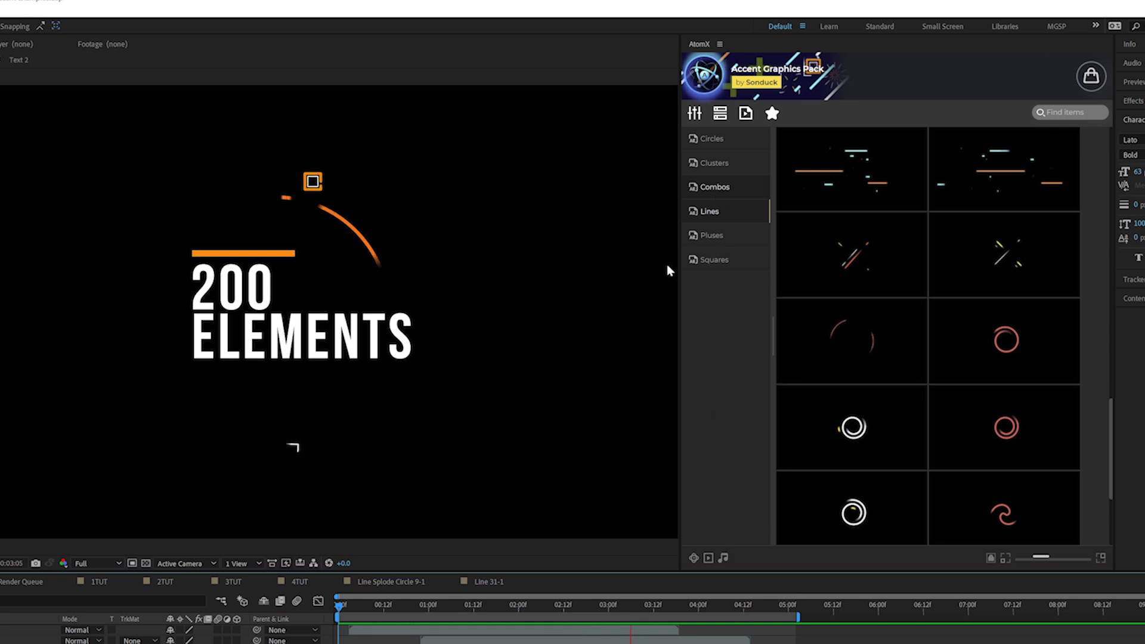
pyautogui.click(709, 189)
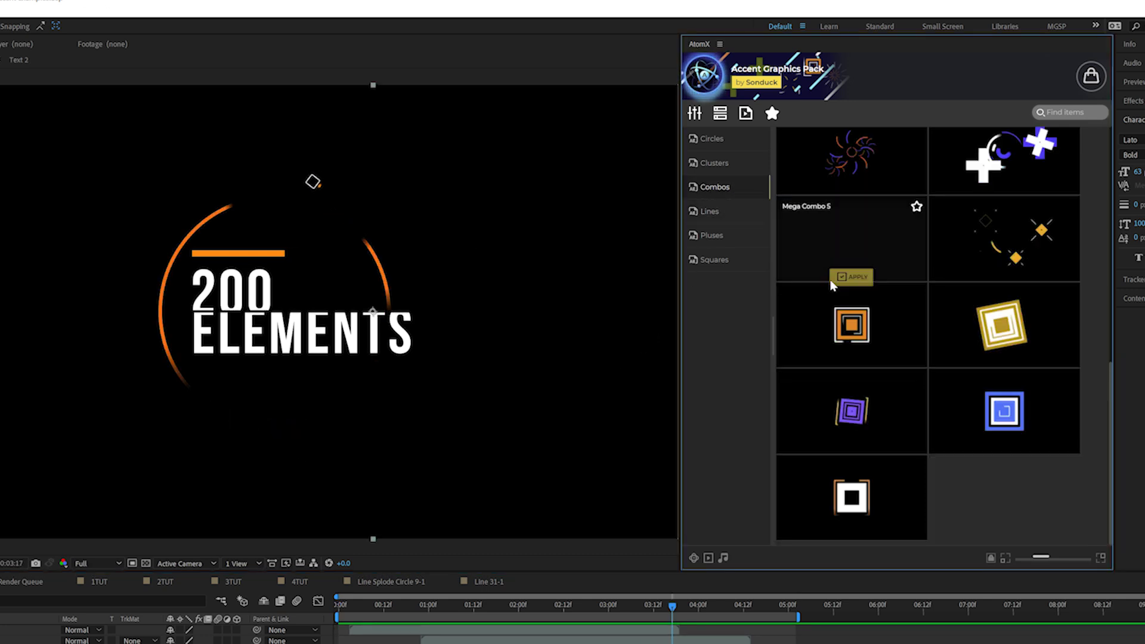
pyautogui.scroll(-5, 913, 334)
pyautogui.click(730, 237)
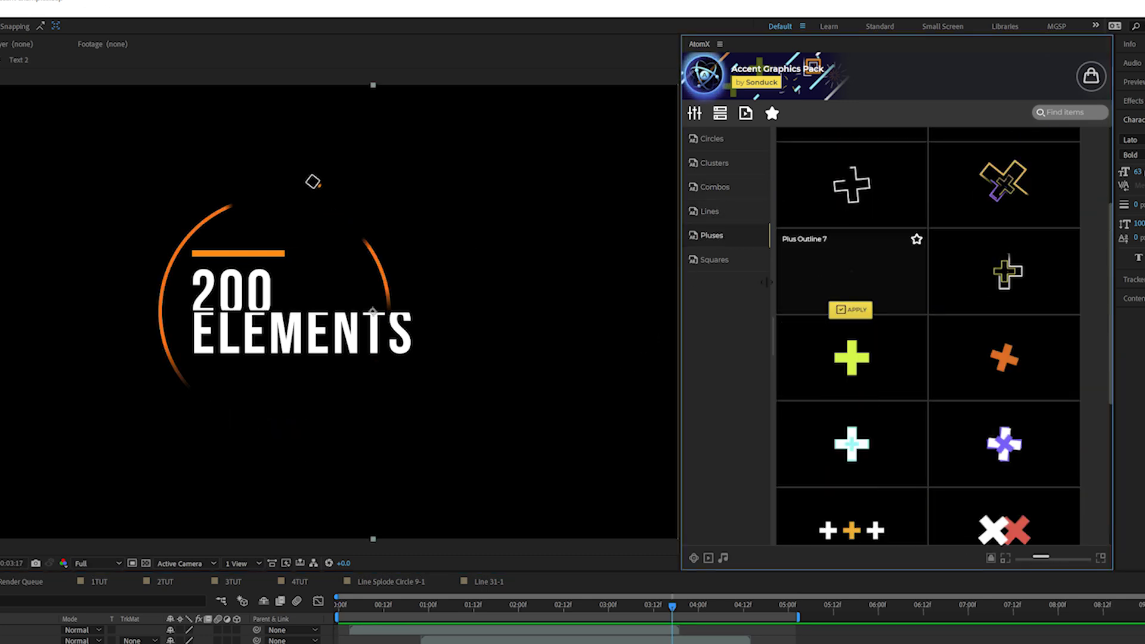
pyautogui.click(714, 260)
pyautogui.scroll(-1, 834, 388)
pyautogui.scroll(3, 833, 382)
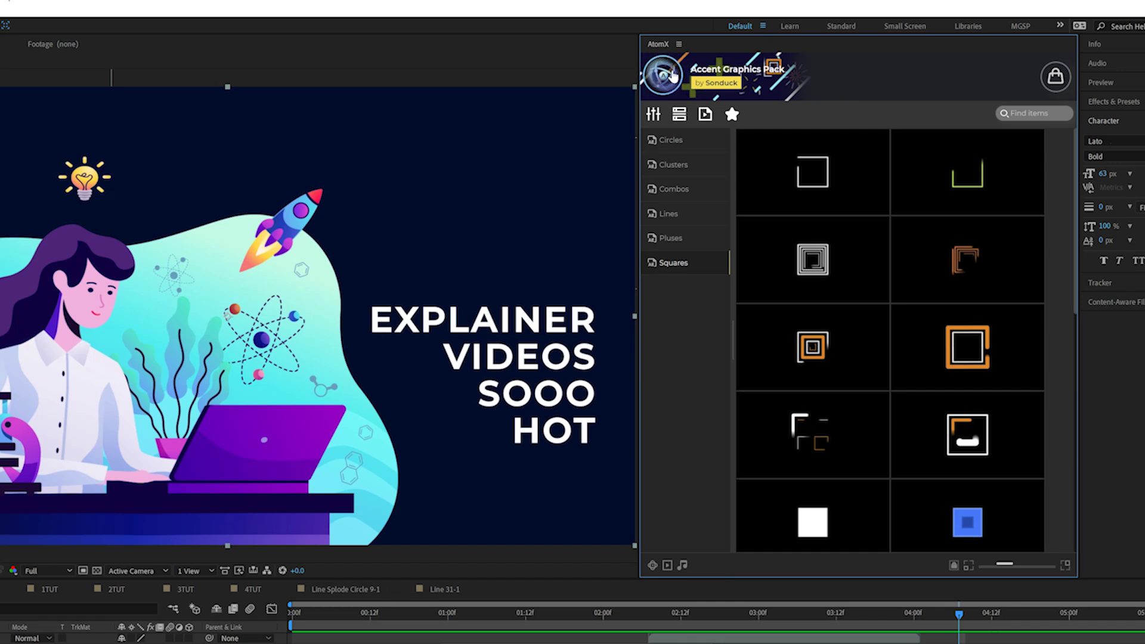
# Step: Open AtomX's Choose the Package overlay from the 4TUT composition
pyautogui.click(671, 73)
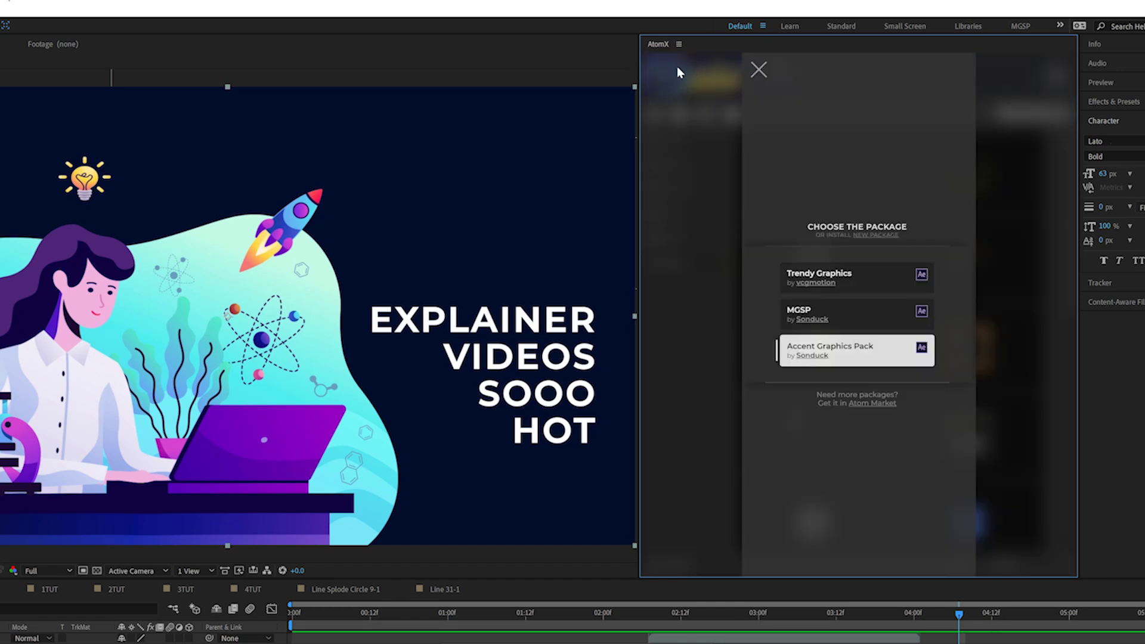
# Step: Load the MGSP package in AtomX and scroll through its Regular Titles templates
pyautogui.click(677, 67)
pyautogui.click(683, 72)
pyautogui.click(898, 322)
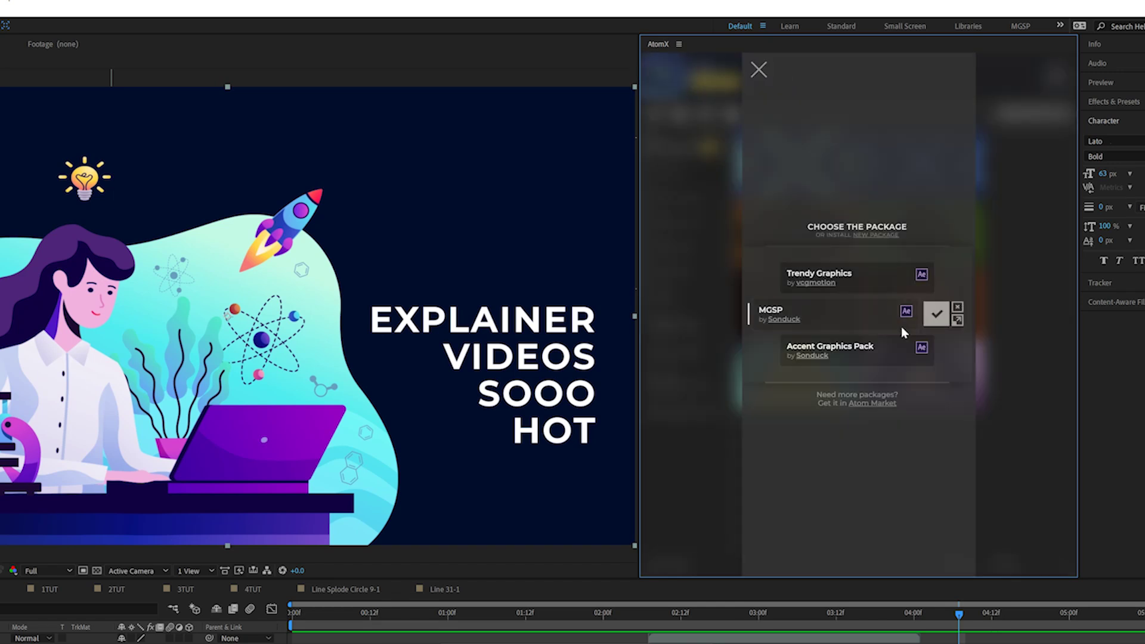
pyautogui.click(938, 316)
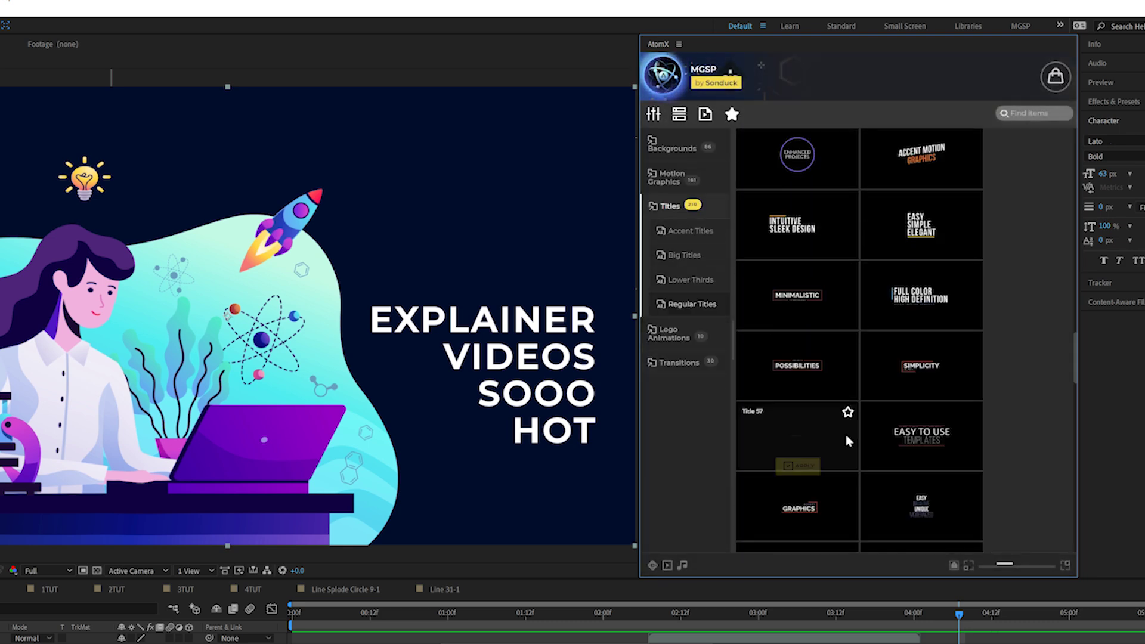
pyautogui.scroll(-10, 849, 442)
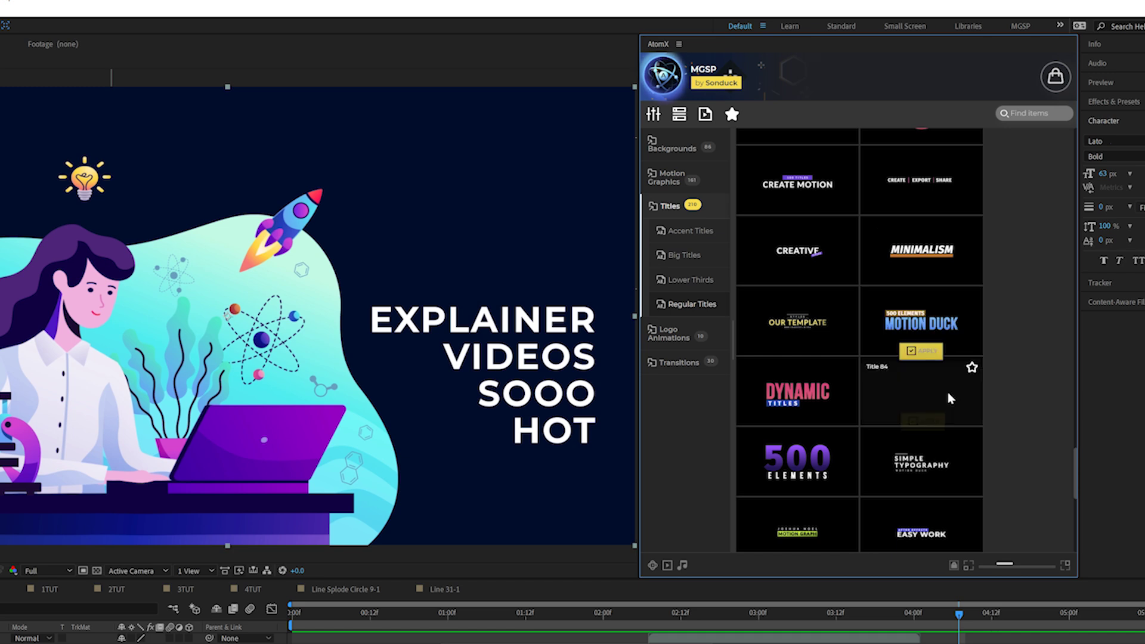